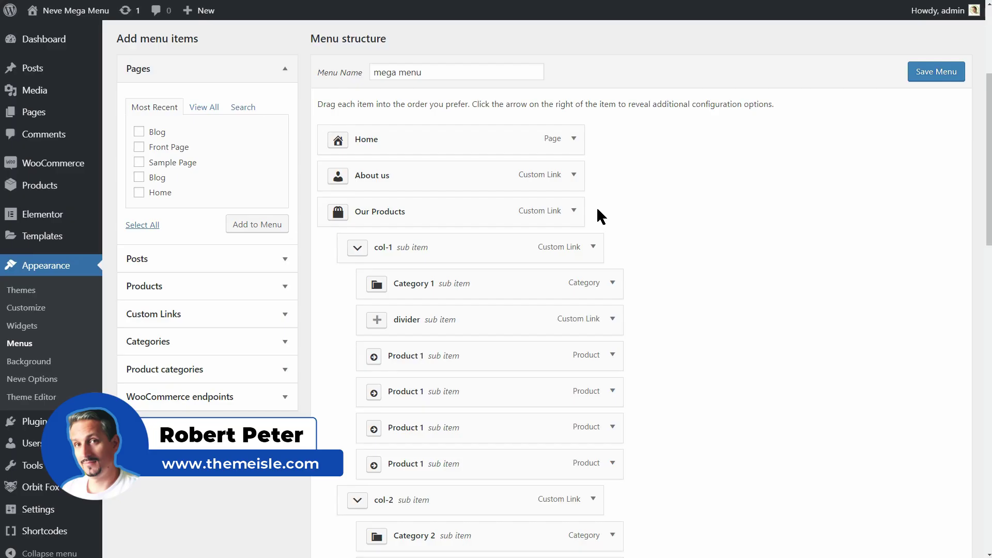
- Check the Our Products item's neve-mega-menu class, then return to the menu editor via the dashboard
click(574, 210)
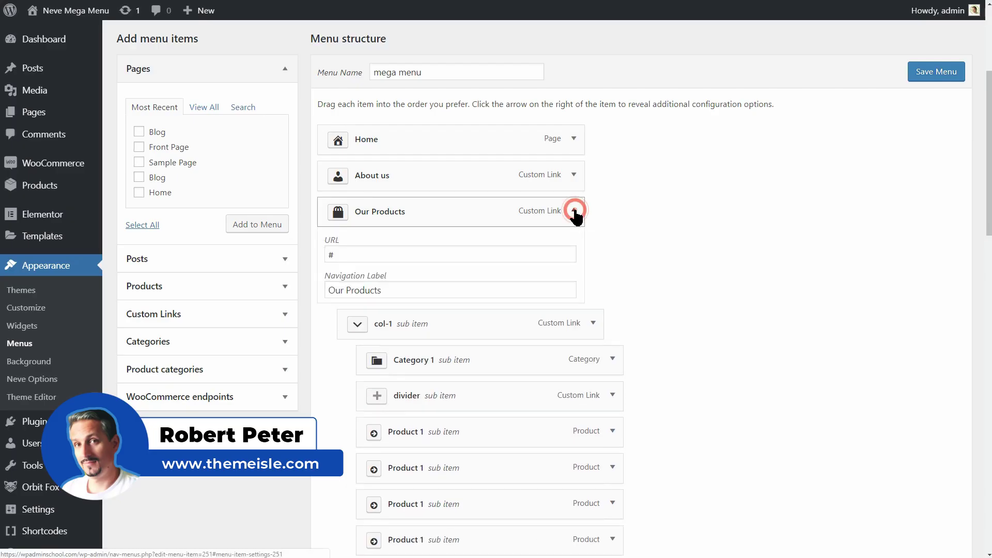
drag(414, 335, 324, 334)
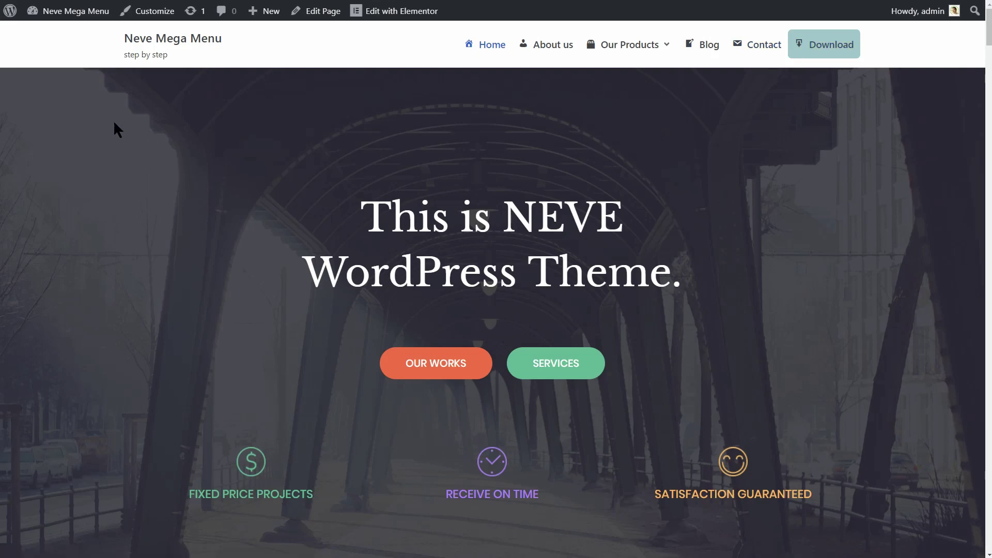
mouse_move(77, 12)
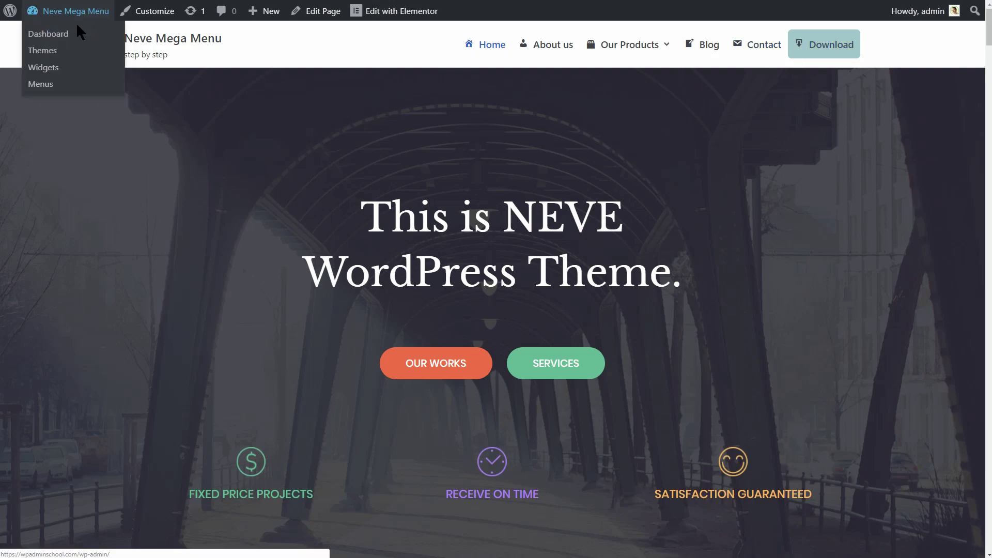
click(64, 40)
mouse_move(57, 312)
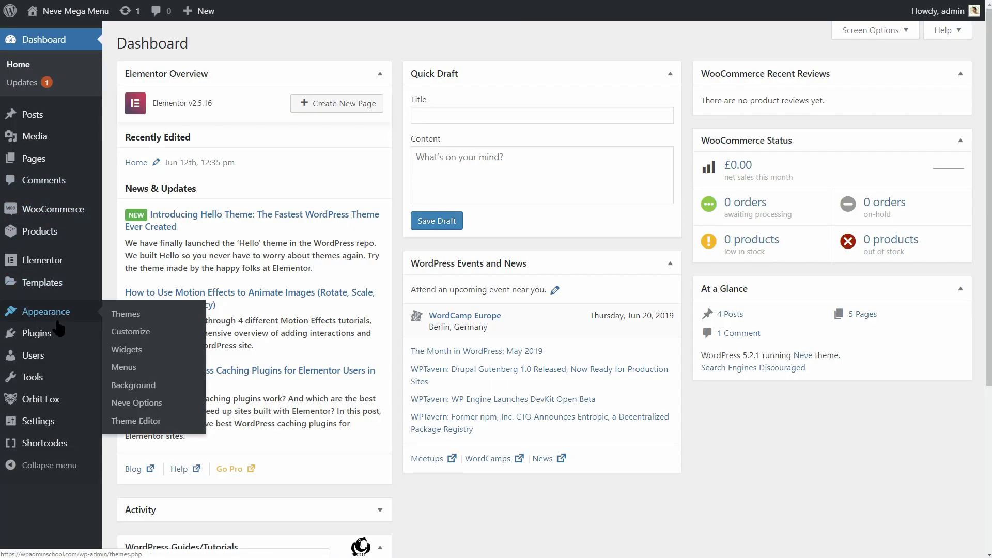
click(124, 367)
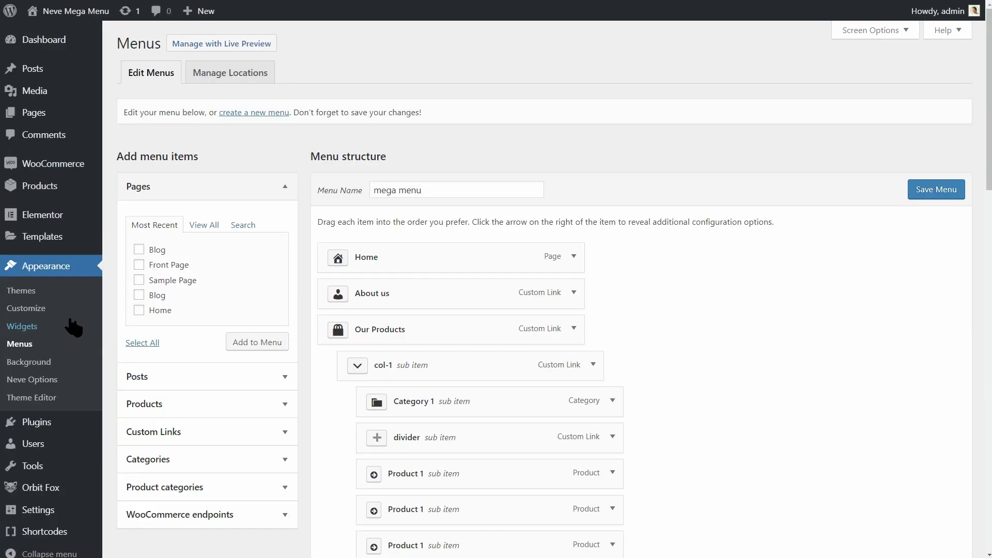
- Look over the menu settings in the theme Customizer, then close it
click(30, 309)
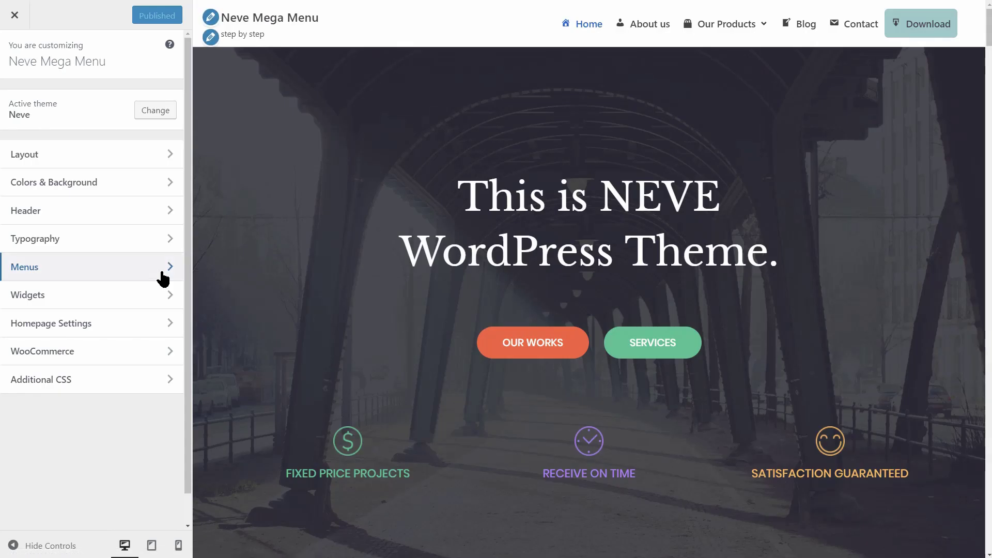
click(162, 279)
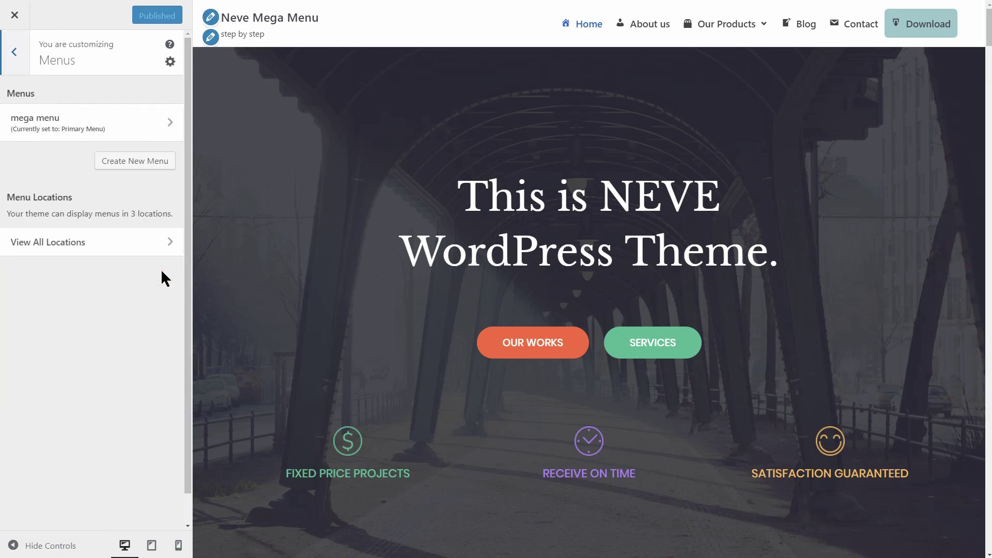
click(15, 16)
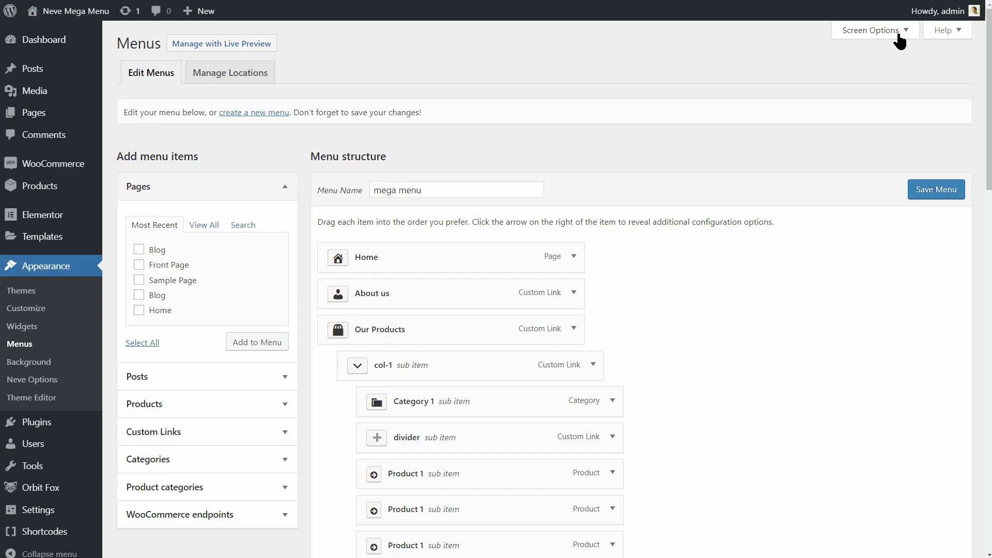
click(898, 32)
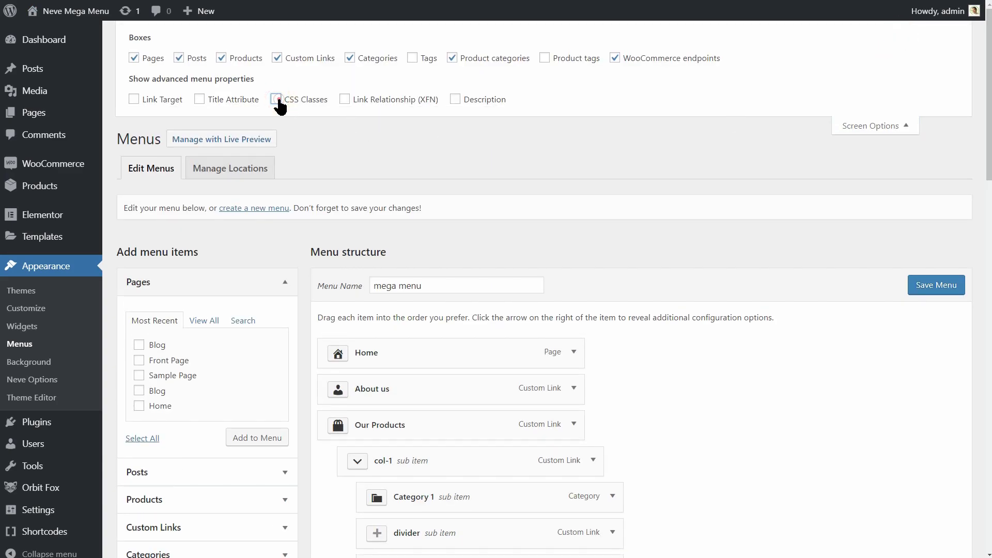
- Reopen Our Products' settings and browse the Custom Links, Products and Product categories panels
click(575, 430)
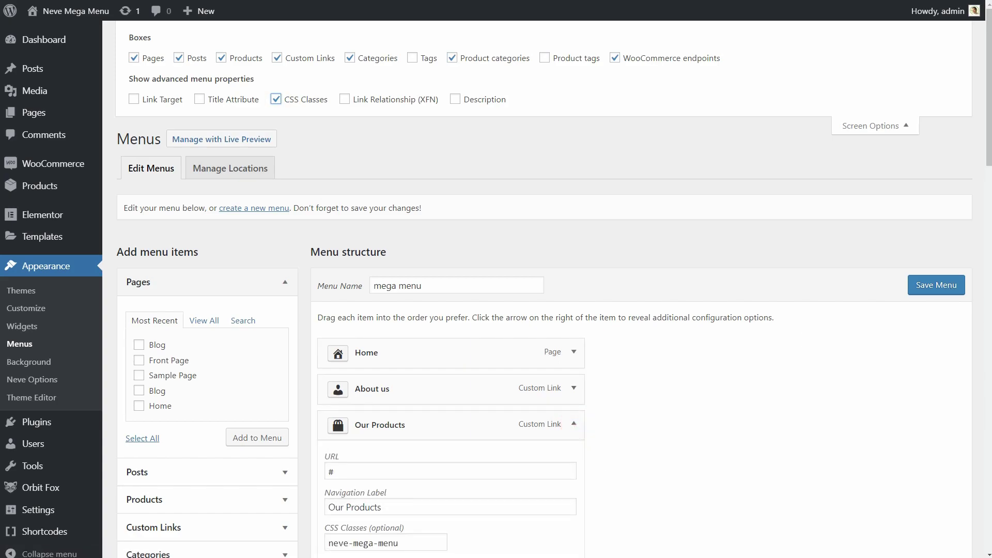
drag(989, 147, 990, 194)
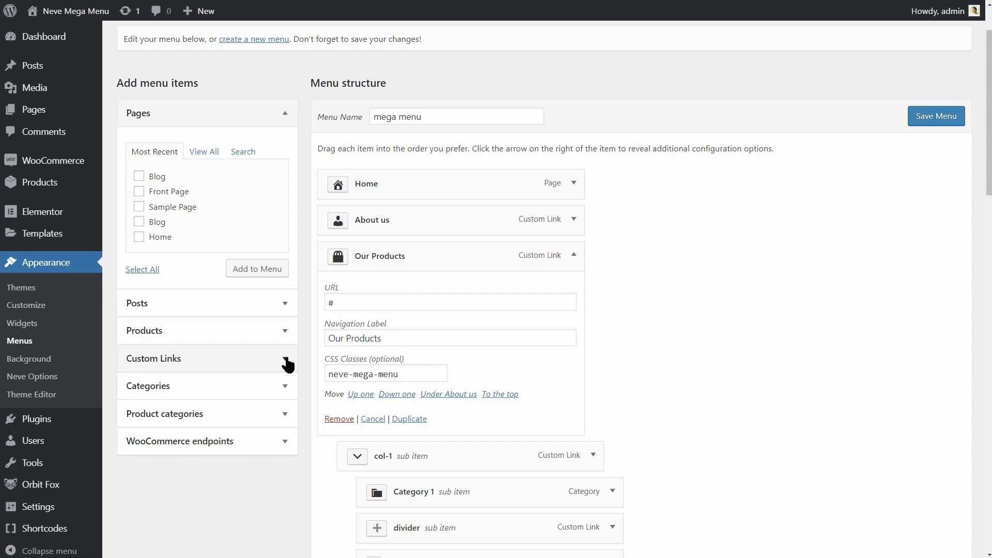
click(286, 361)
click(209, 241)
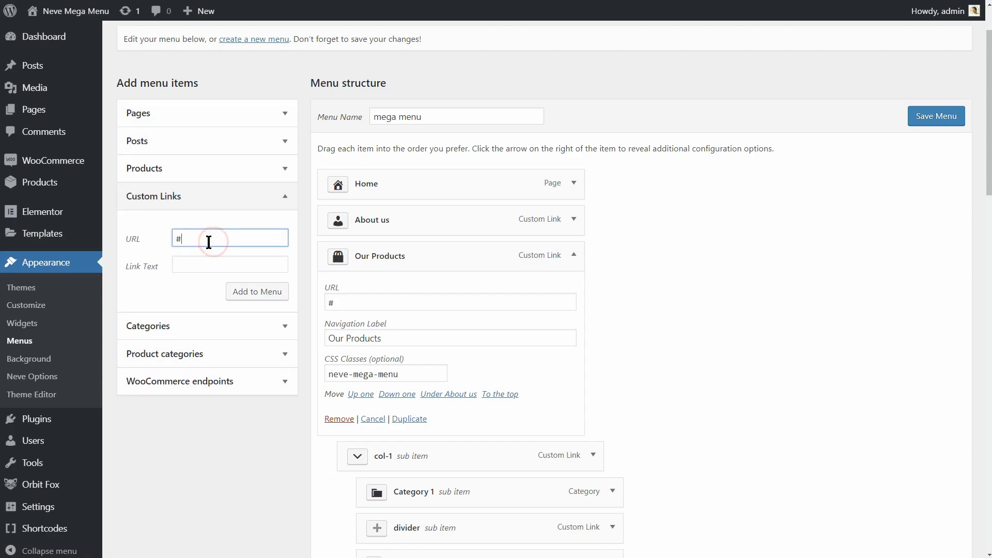
drag(209, 242, 175, 239)
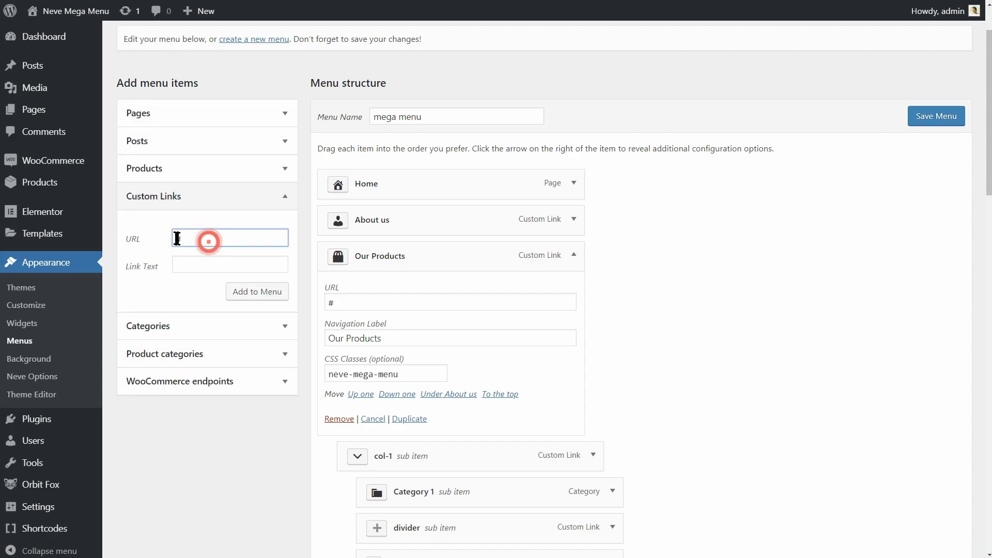
click(281, 172)
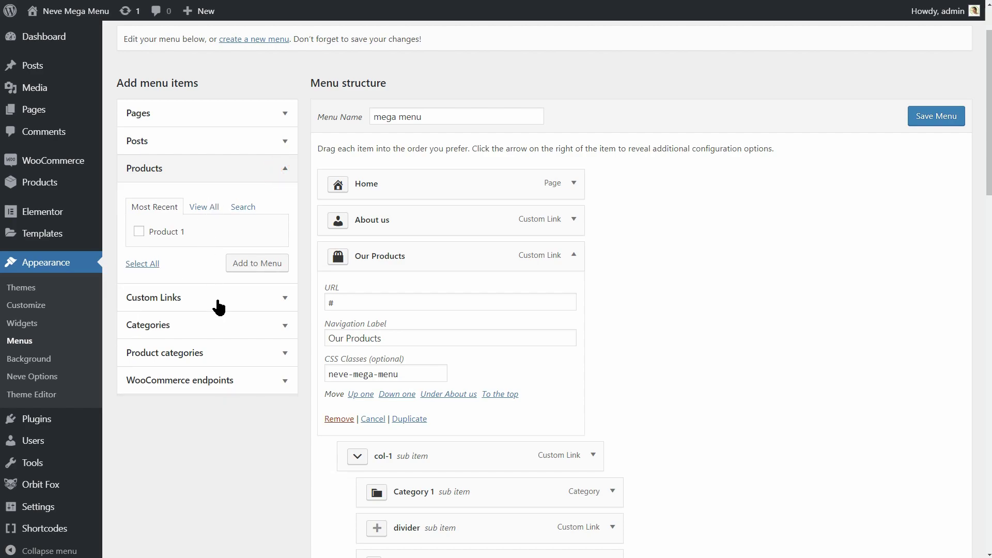
click(253, 352)
click(265, 199)
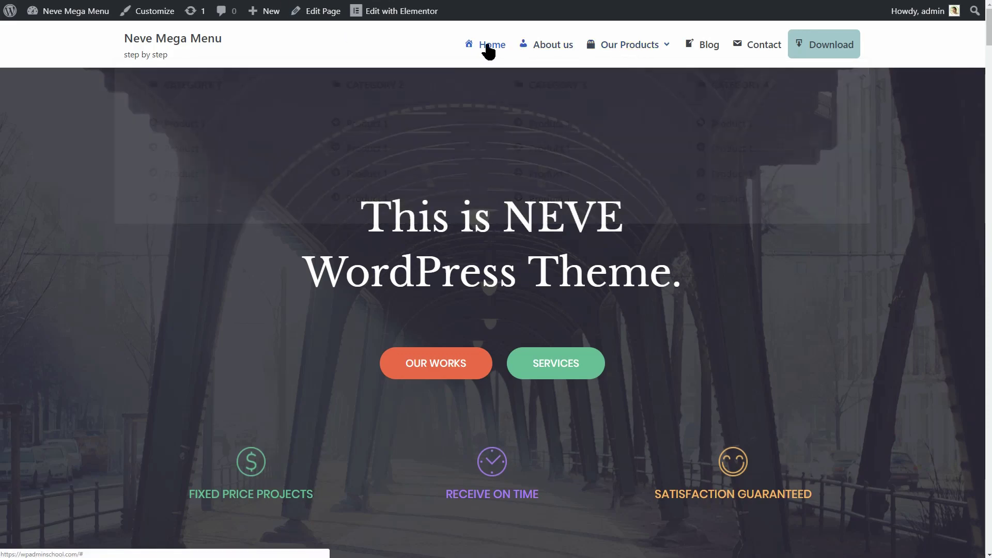
- Preview the Our Products dropdown on the site, then confirm the menu stays assigned to Primary Menu
mouse_move(637, 52)
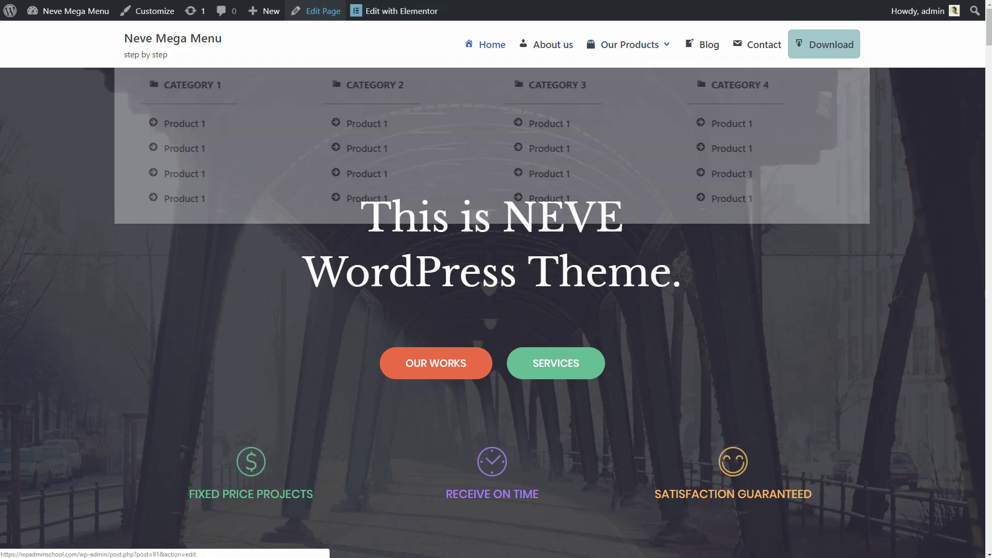
key(ctrl+Tab)
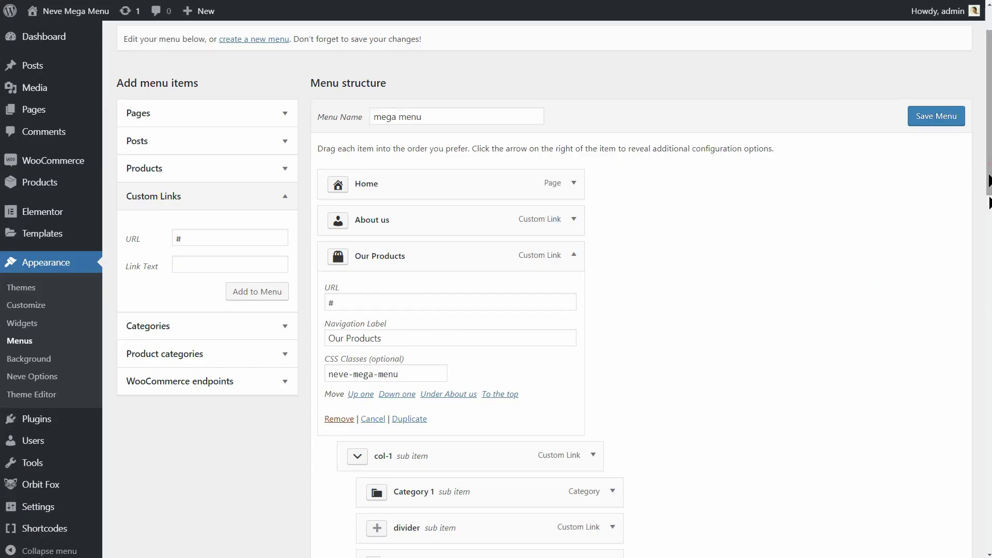
drag(989, 173, 989, 519)
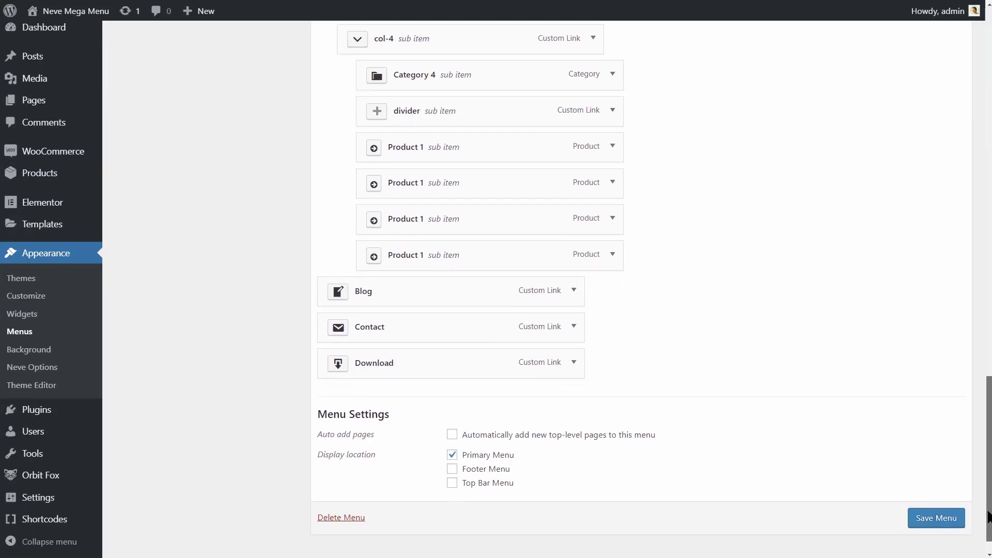
click(453, 455)
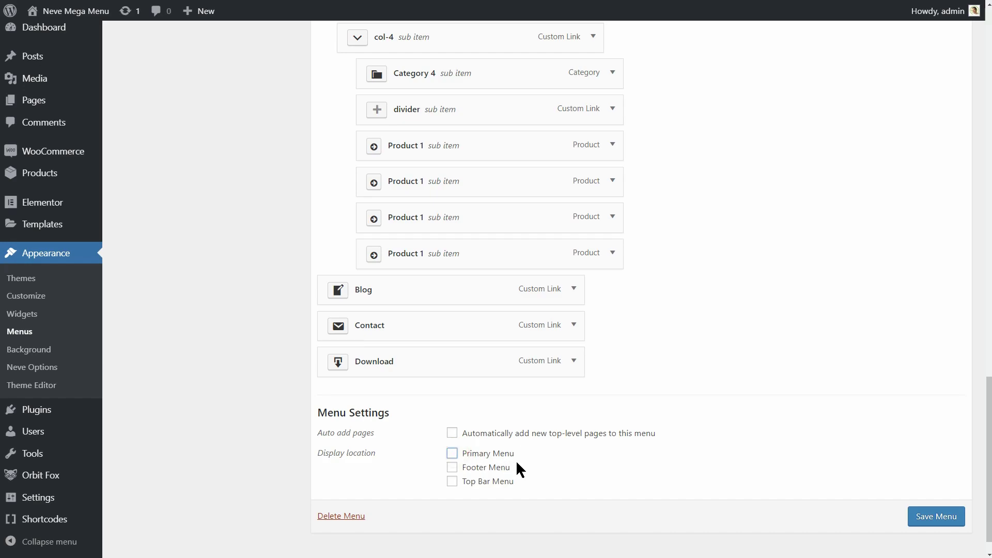
click(453, 455)
click(453, 434)
click(452, 467)
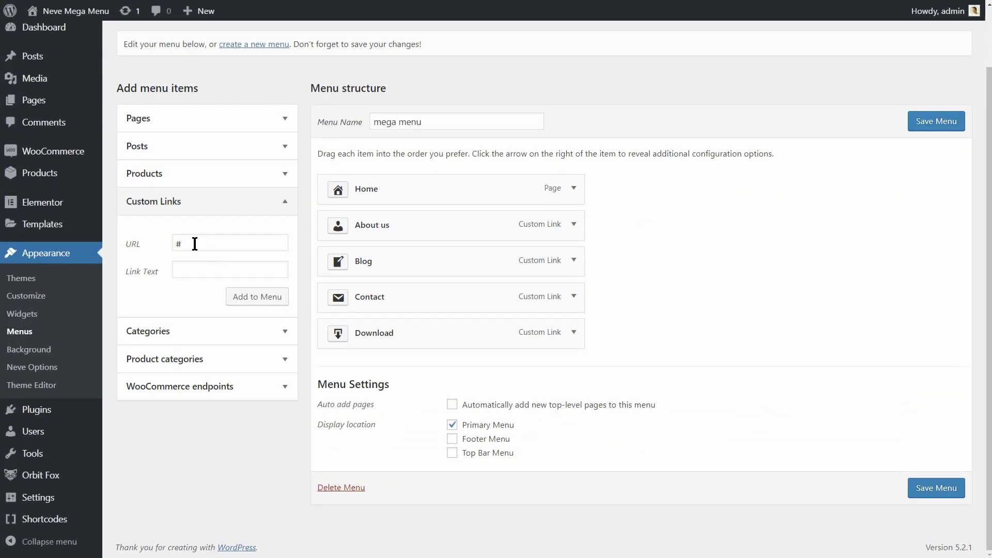
- Add a custom link with URL # and link text 'Mega Menu' to the menu
click(195, 244)
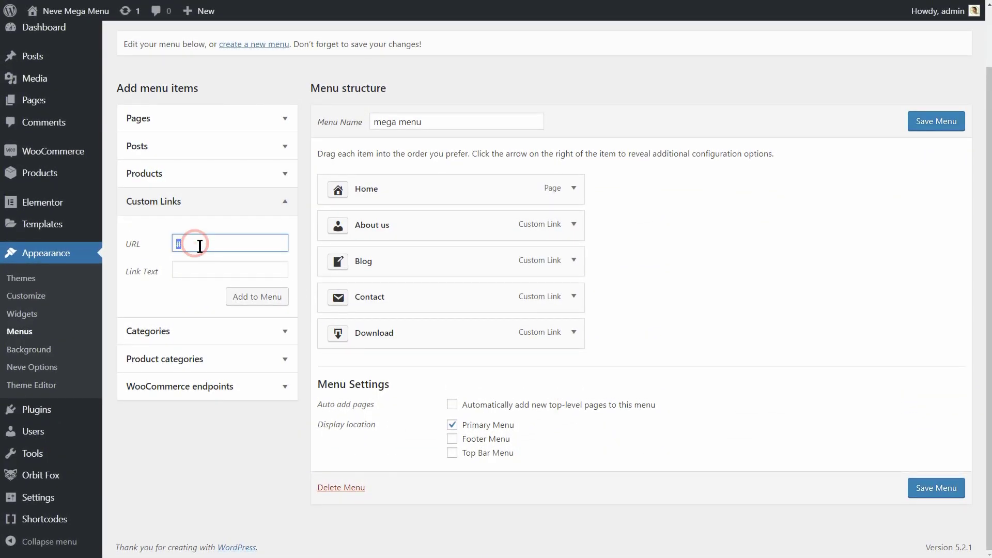
click(185, 269)
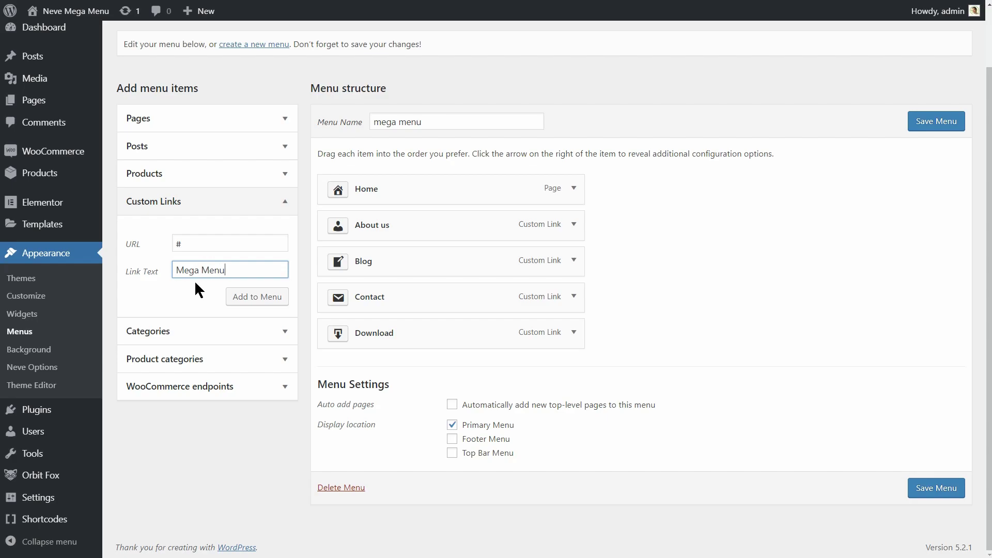
click(254, 299)
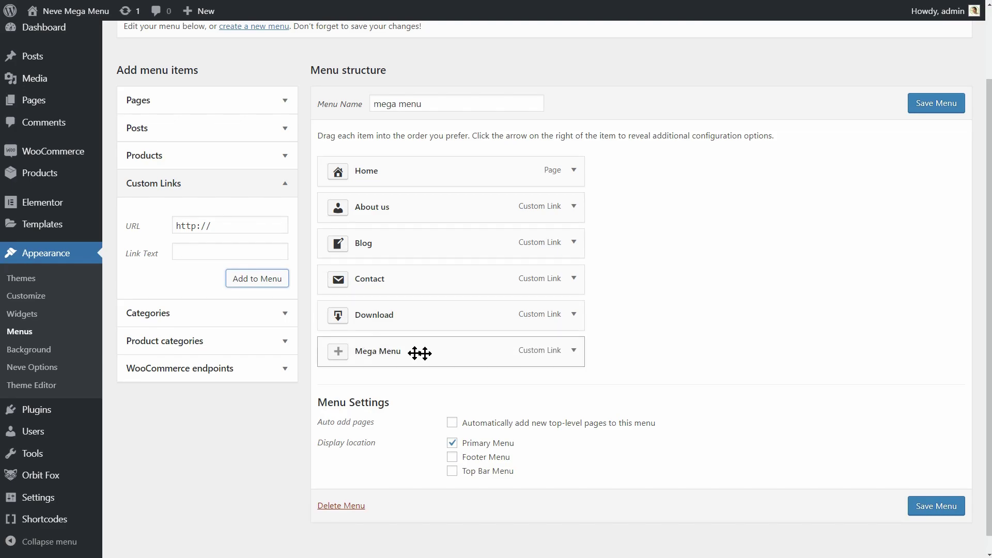
- Give Mega Menu the neve-mega-menu class and hamburger-lines icon, and move it between About us and Blog
click(574, 353)
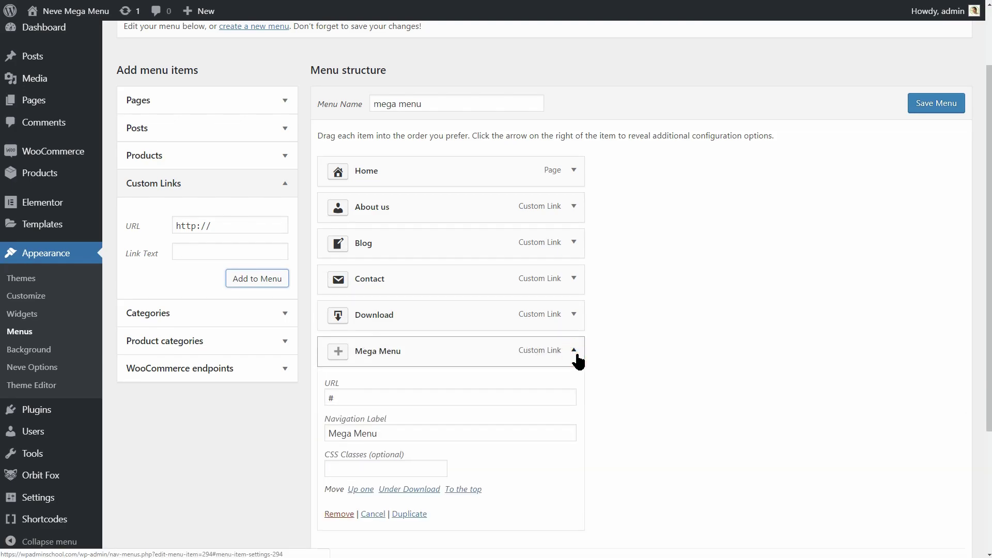
scroll(577, 361, down, 2)
click(382, 380)
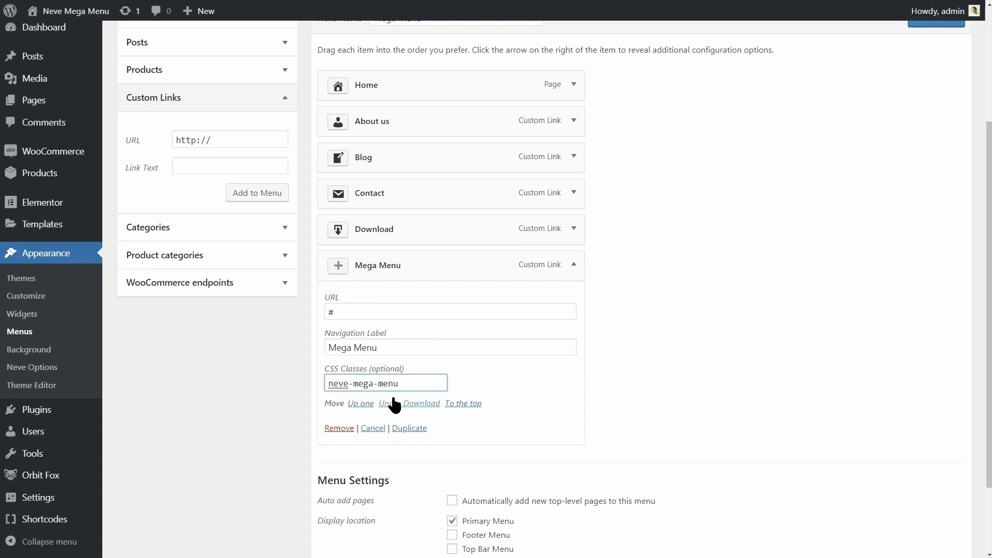
click(339, 267)
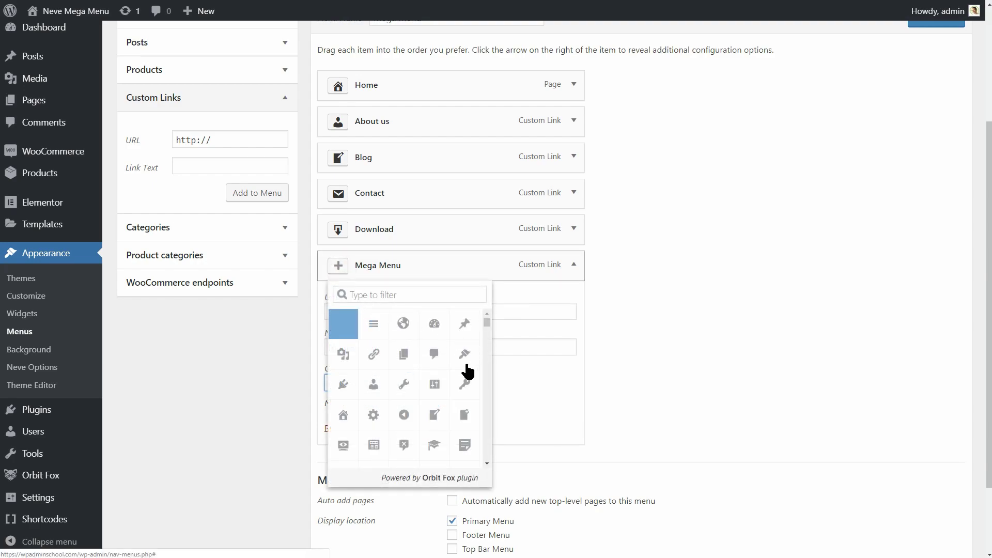
click(375, 326)
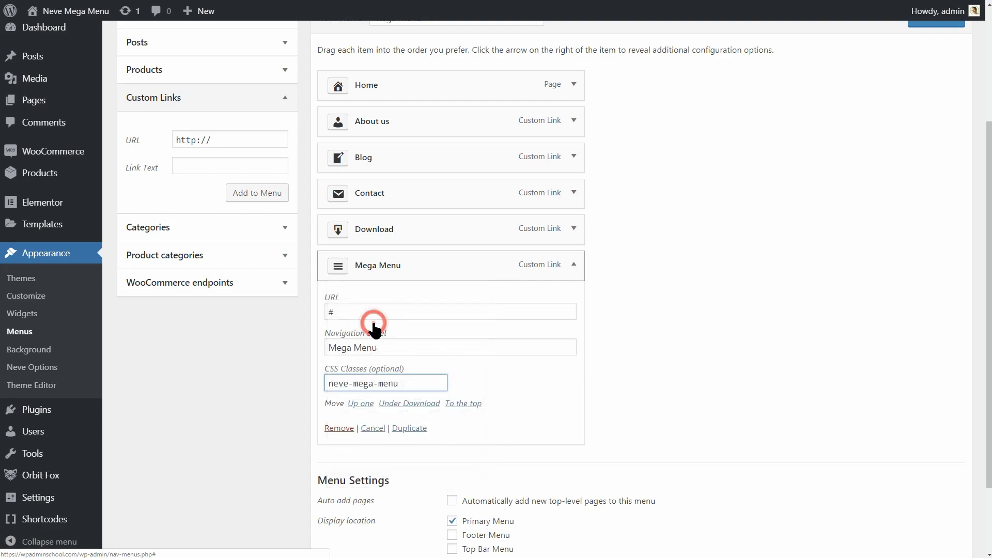
click(573, 266)
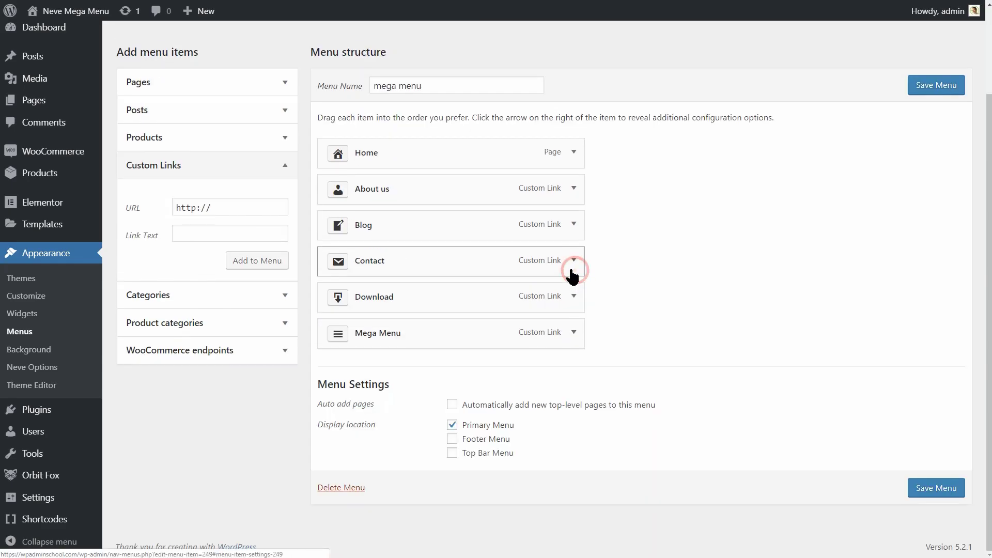
drag(406, 340, 393, 263)
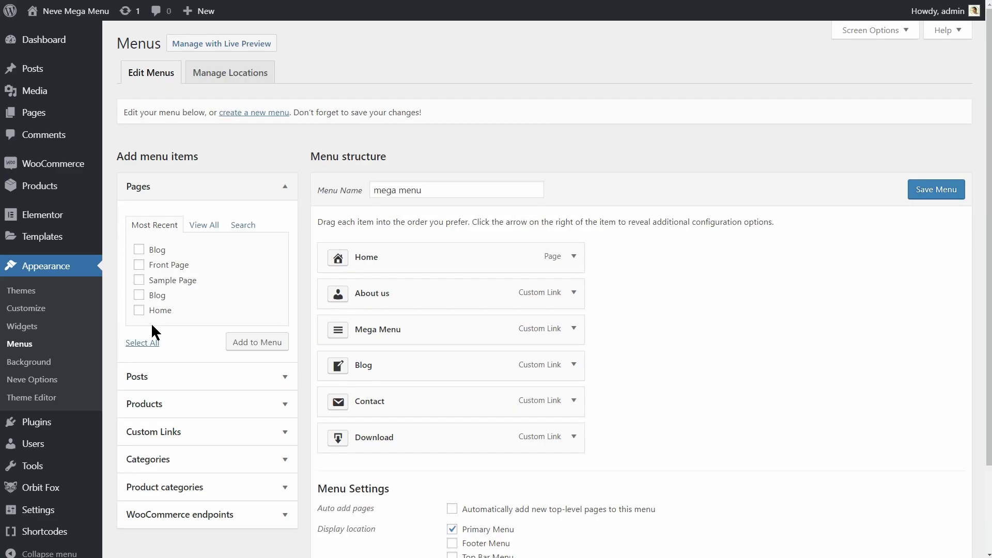
mouse_move(92, 476)
click(145, 489)
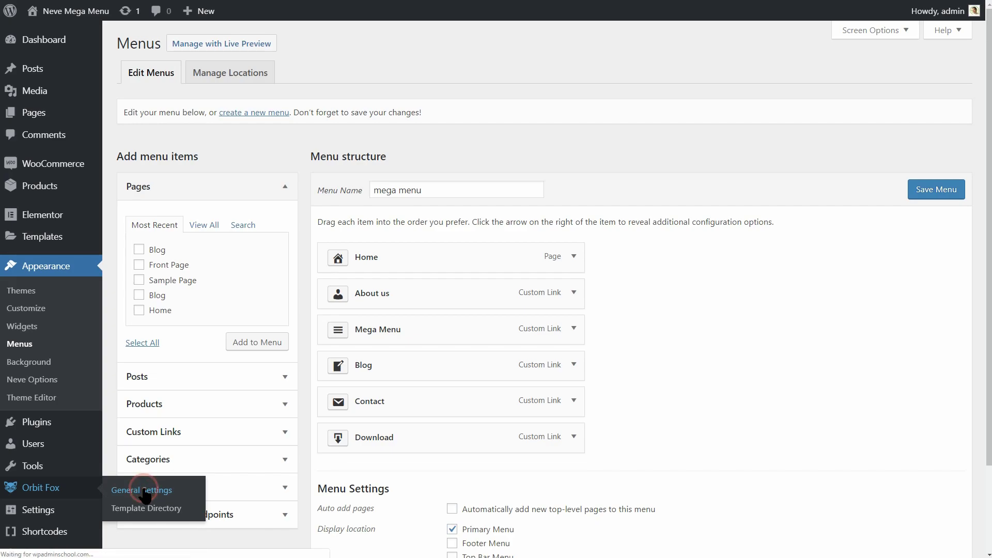
drag(988, 220, 975, 332)
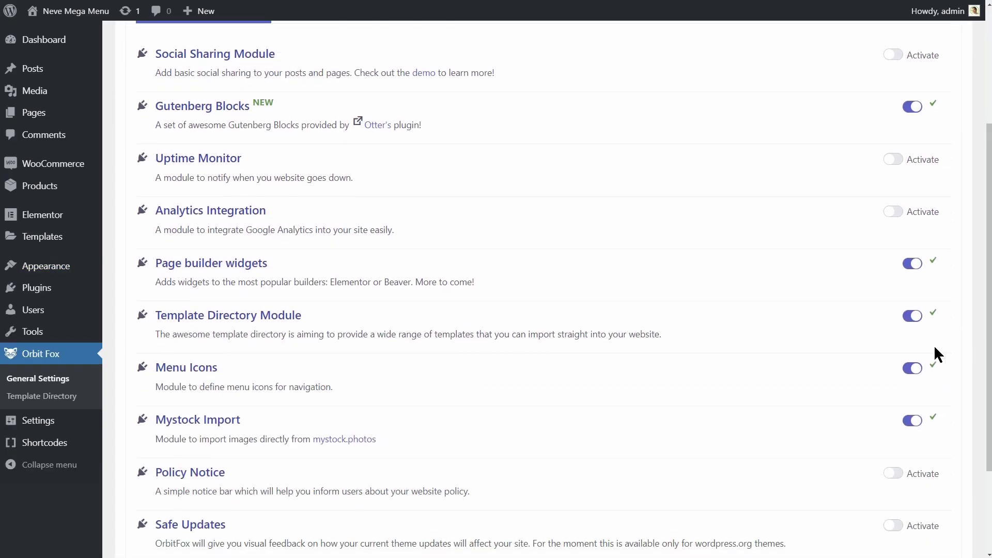
click(912, 373)
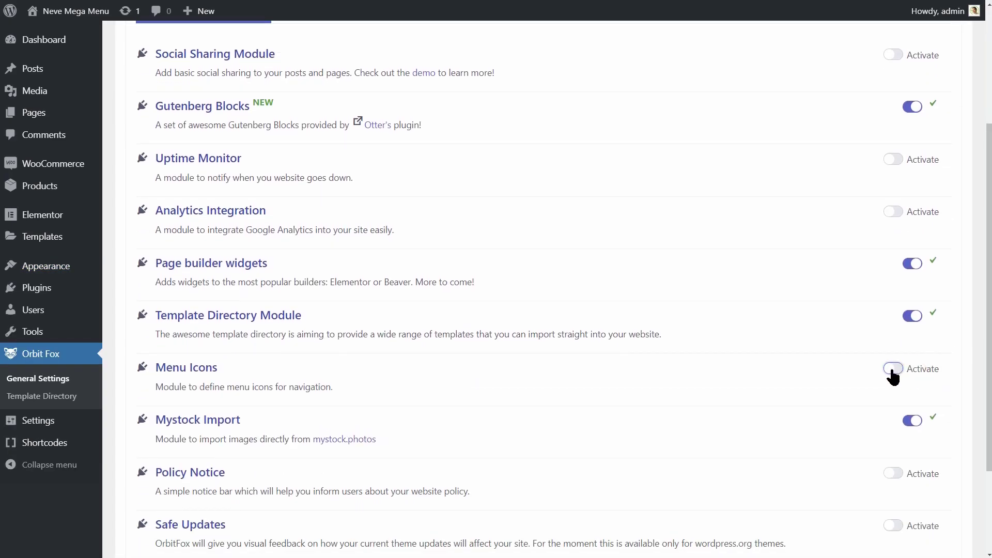
click(893, 376)
mouse_move(58, 271)
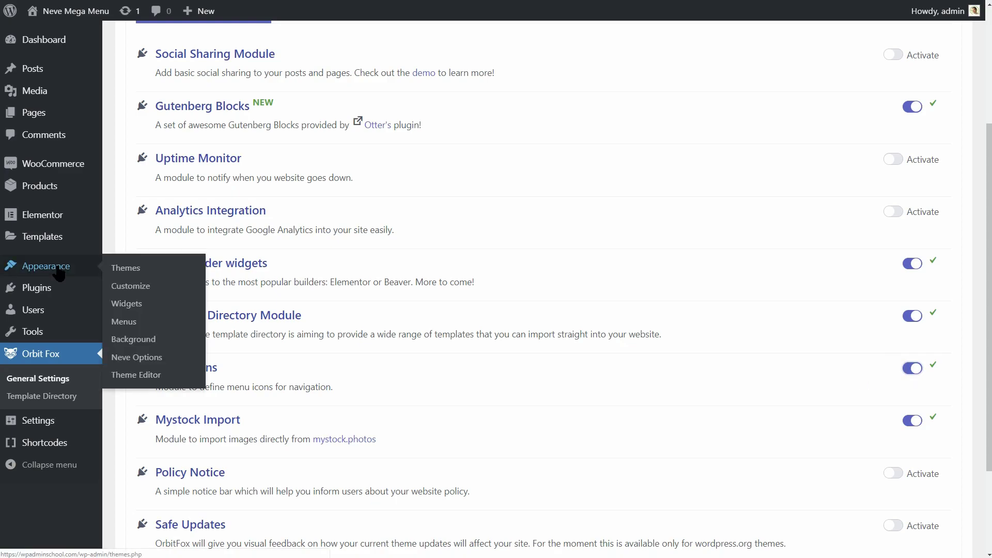
click(130, 322)
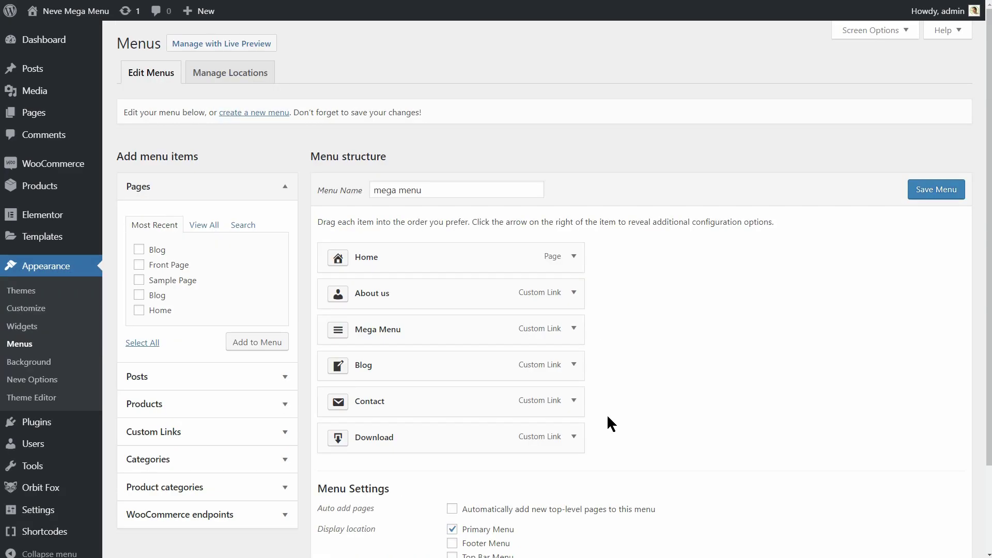
- Add a custom link named 'col-1' with URL # to the menu
click(574, 329)
click(574, 331)
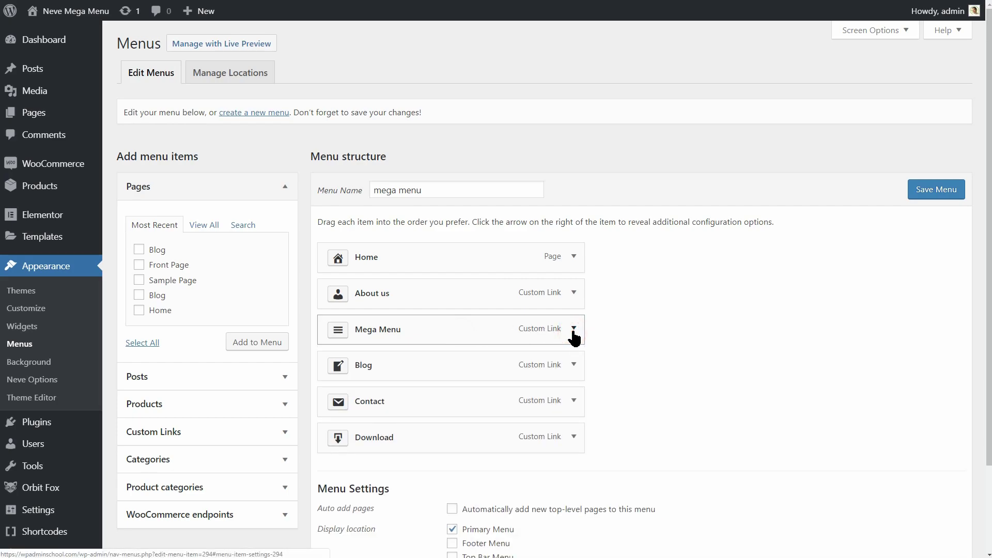
click(284, 434)
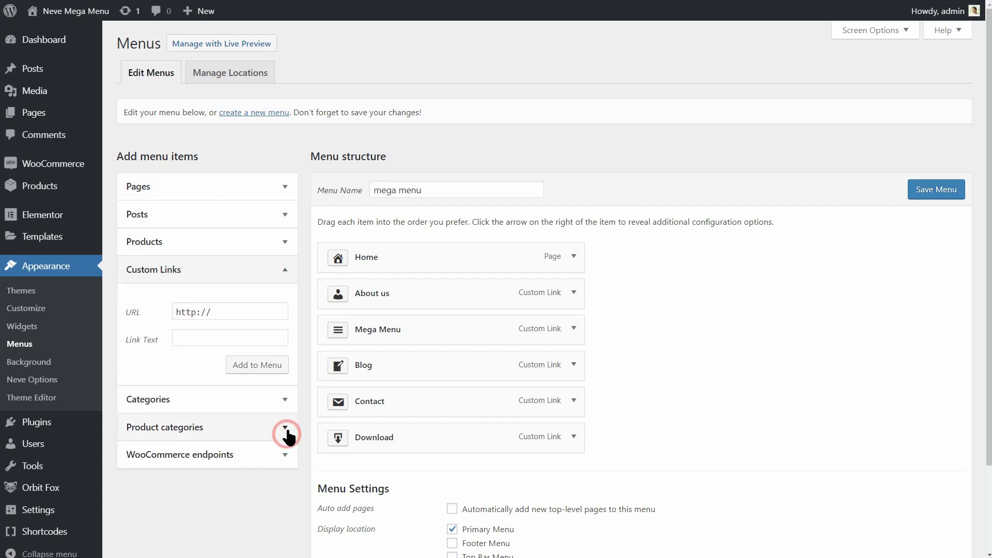
click(219, 312)
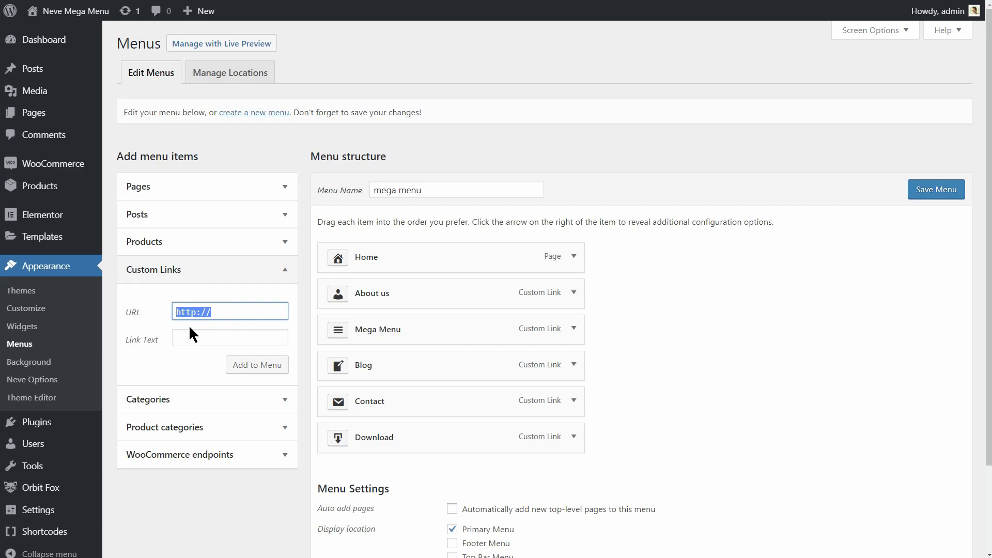
click(187, 339)
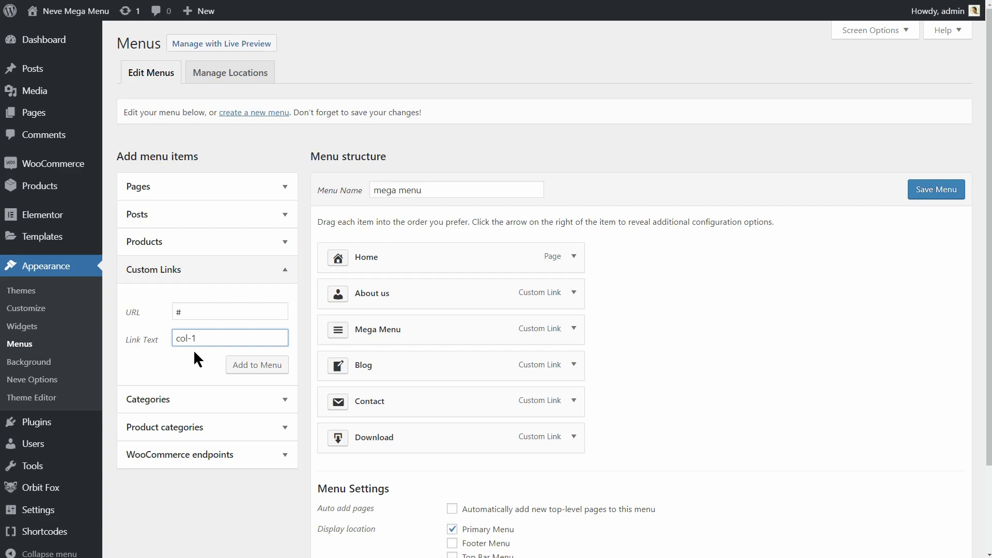
click(249, 366)
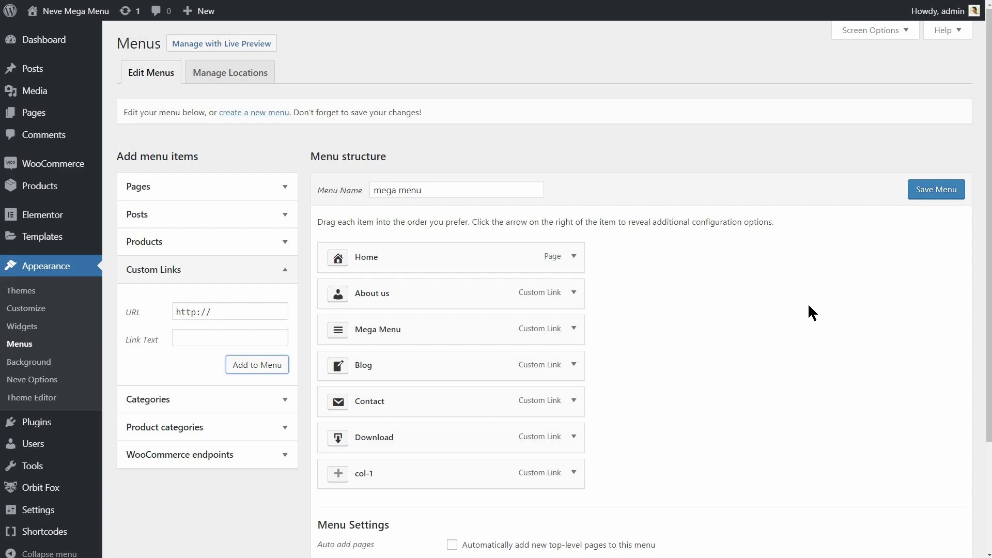
- Give the col-1 item the CSS class neve-mm-col
scroll(988, 256, down, 2)
scroll(988, 257, down, 3)
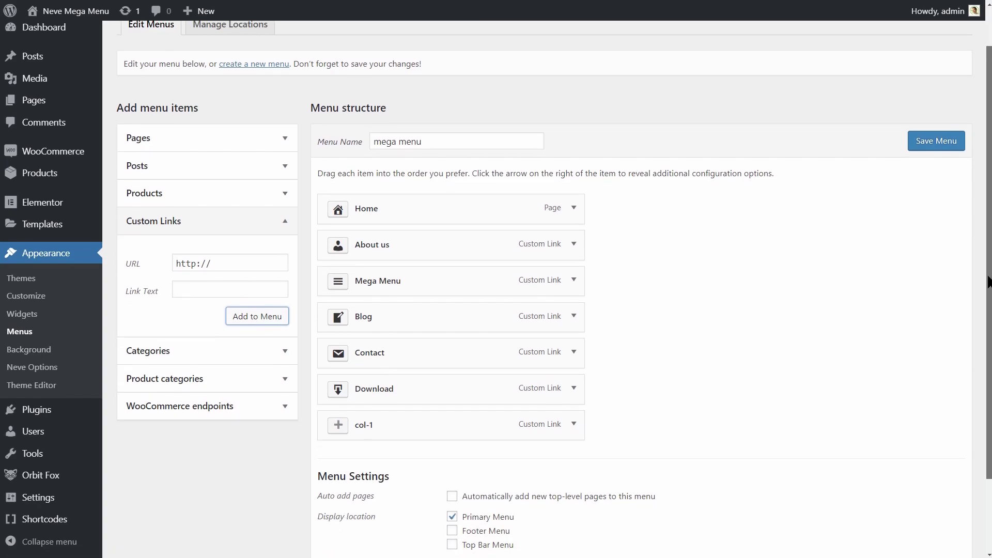
click(572, 406)
scroll(517, 422, down, 3)
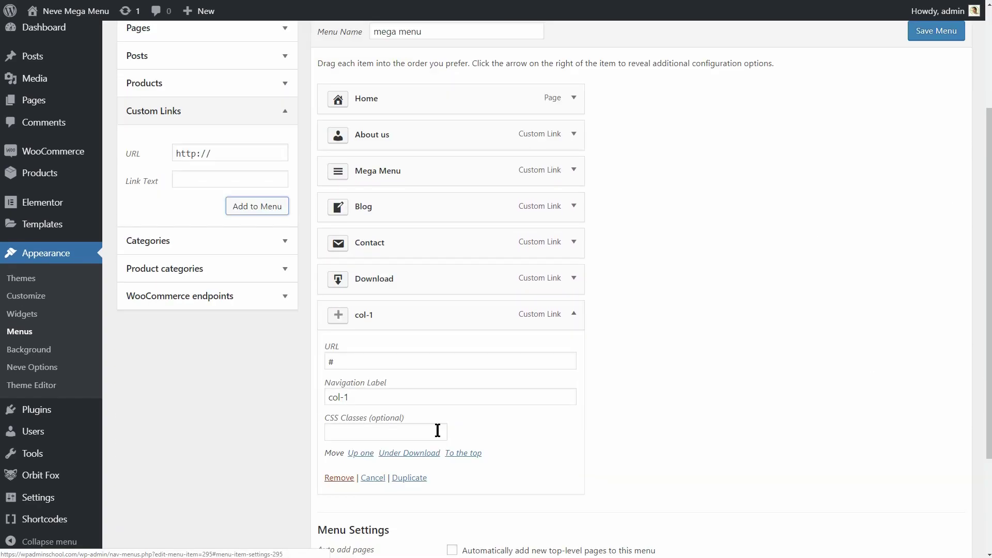
click(438, 431)
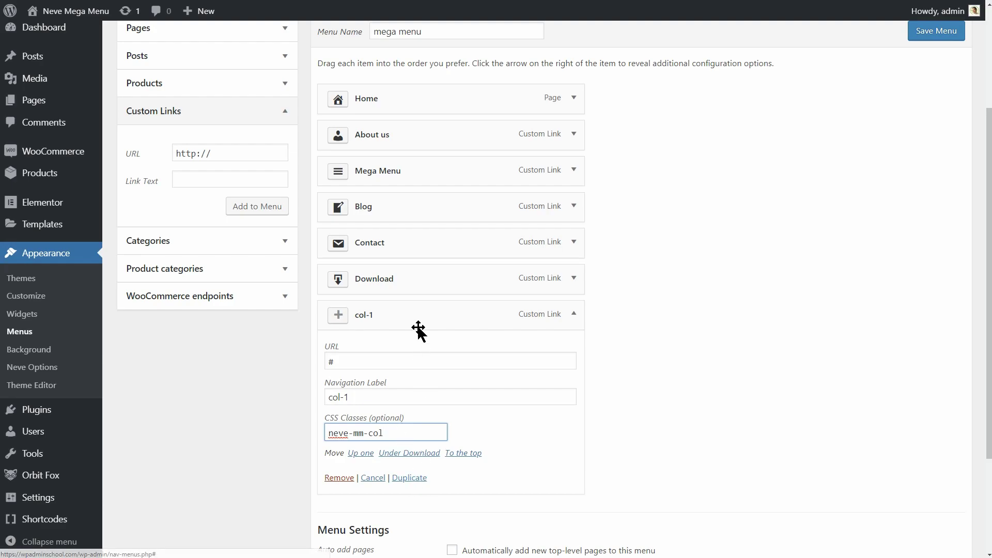
click(575, 314)
- Nest col-1 under Mega Menu as a sub item and duplicate it three times
drag(406, 333, 431, 257)
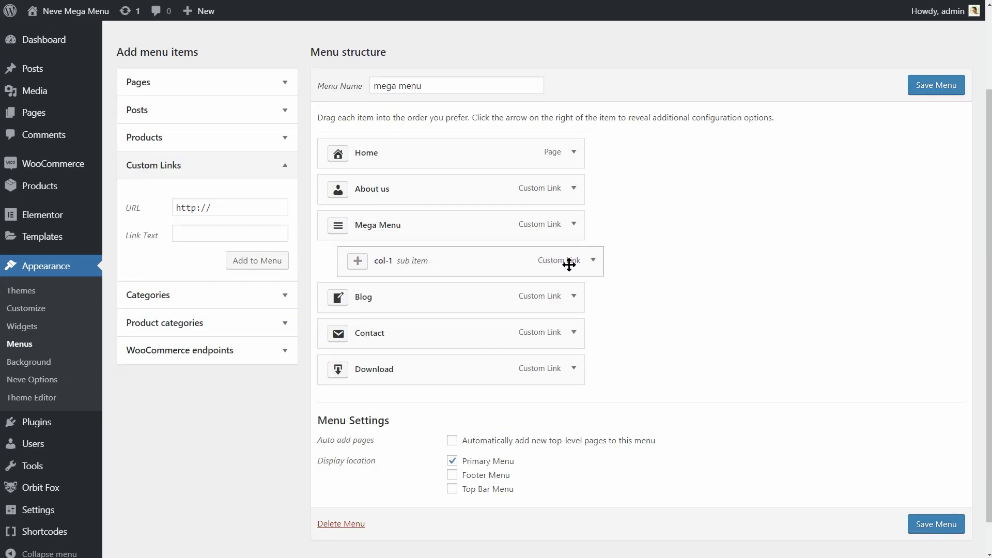
click(594, 260)
click(434, 424)
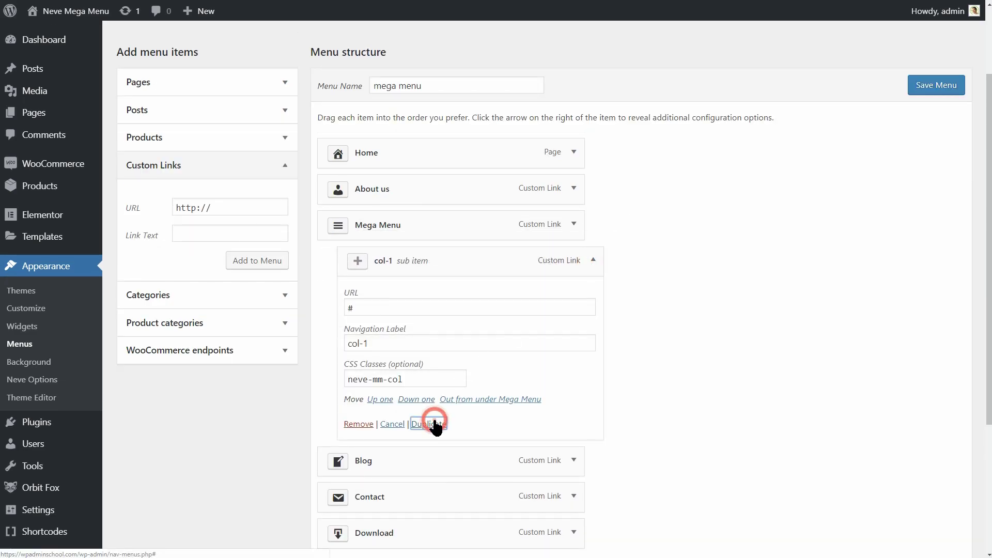
click(434, 424)
click(434, 424)
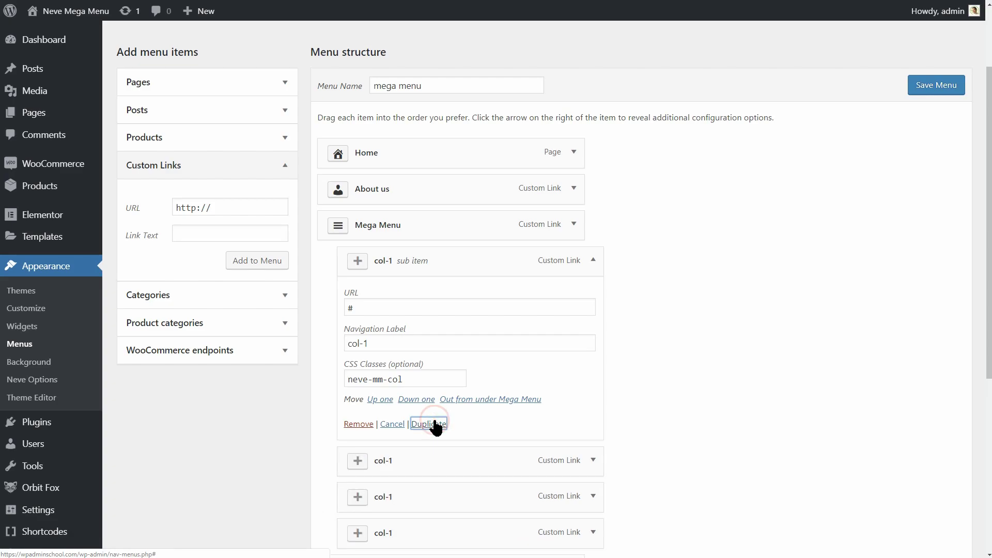
click(594, 260)
- Rename the three copies to col-2, col-3 and col-4
click(593, 298)
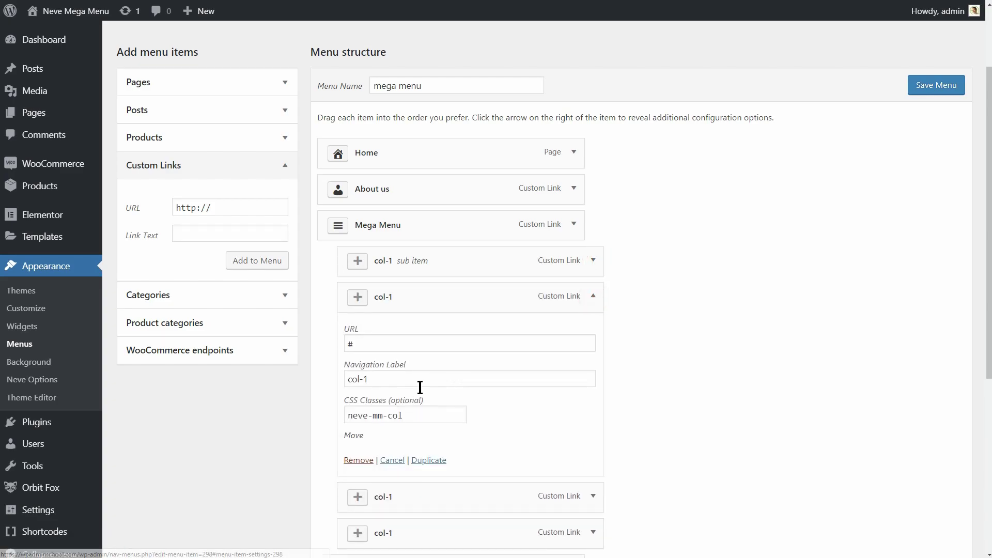
click(408, 381)
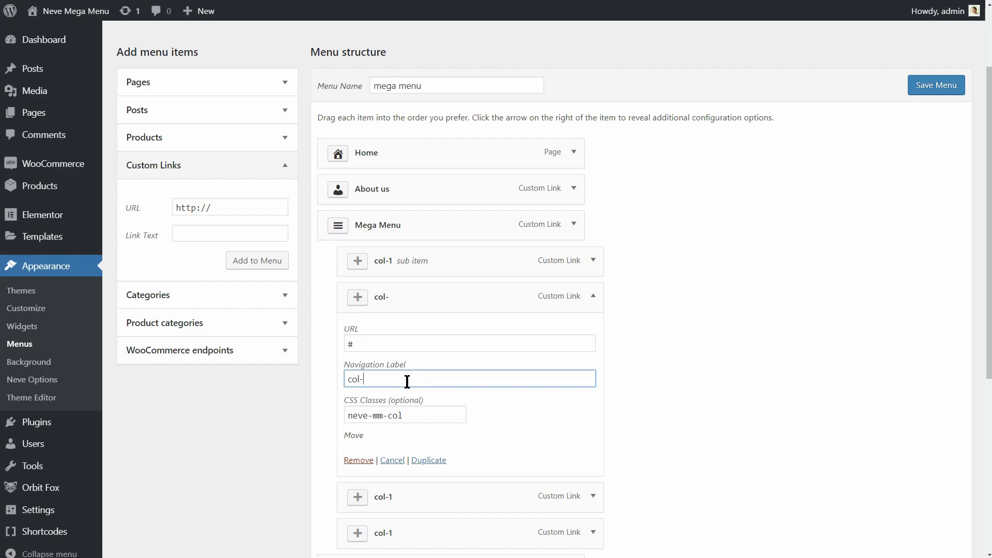
text(2)
click(593, 299)
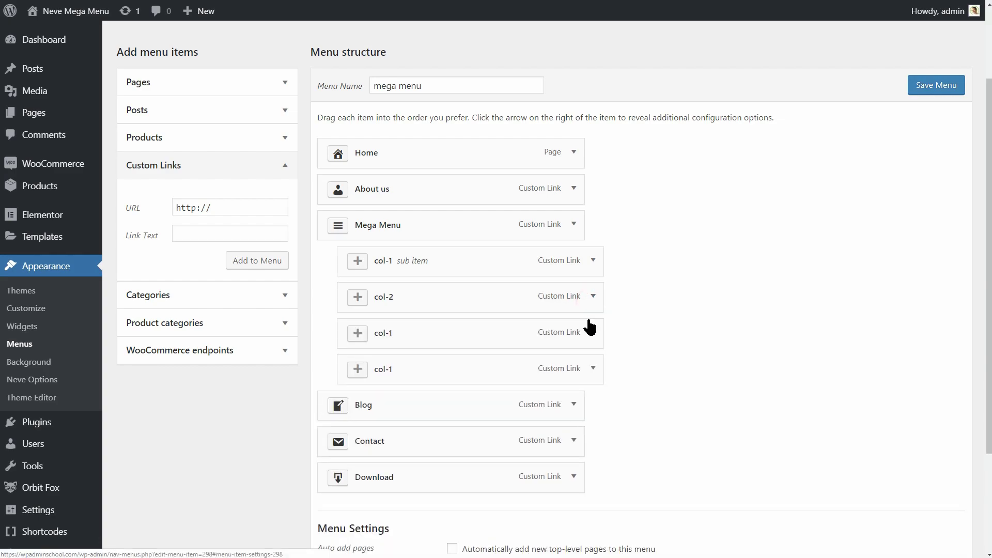
click(593, 331)
click(386, 413)
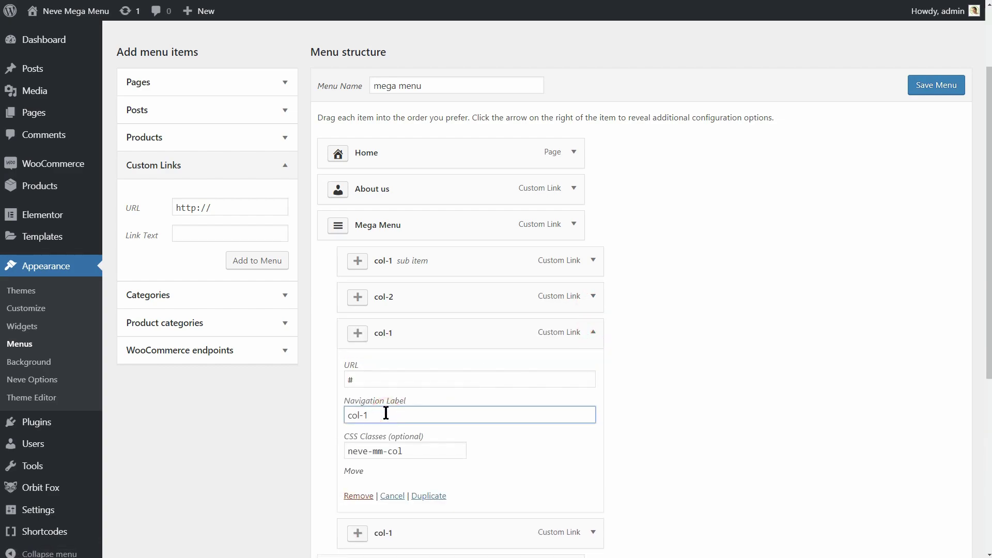
text(3)
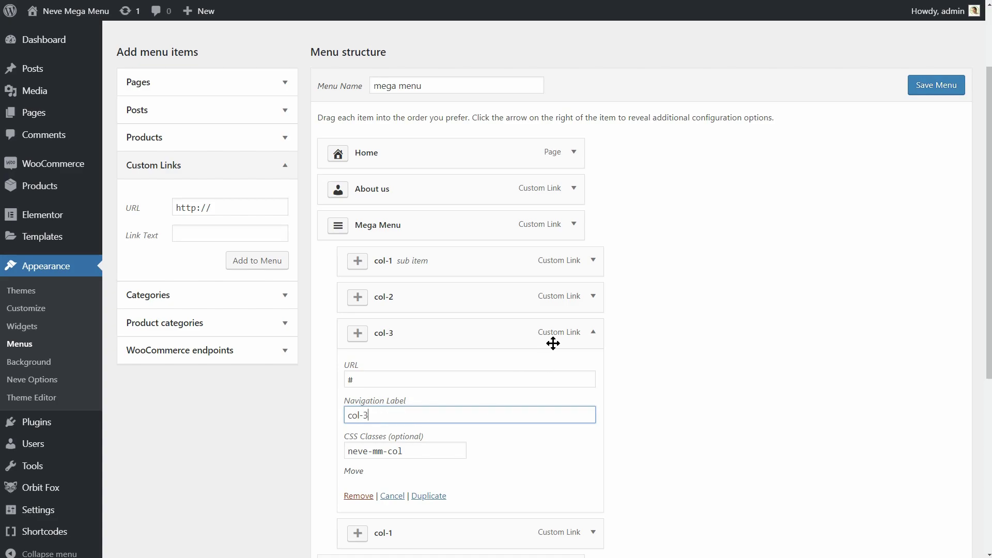
click(593, 334)
click(593, 369)
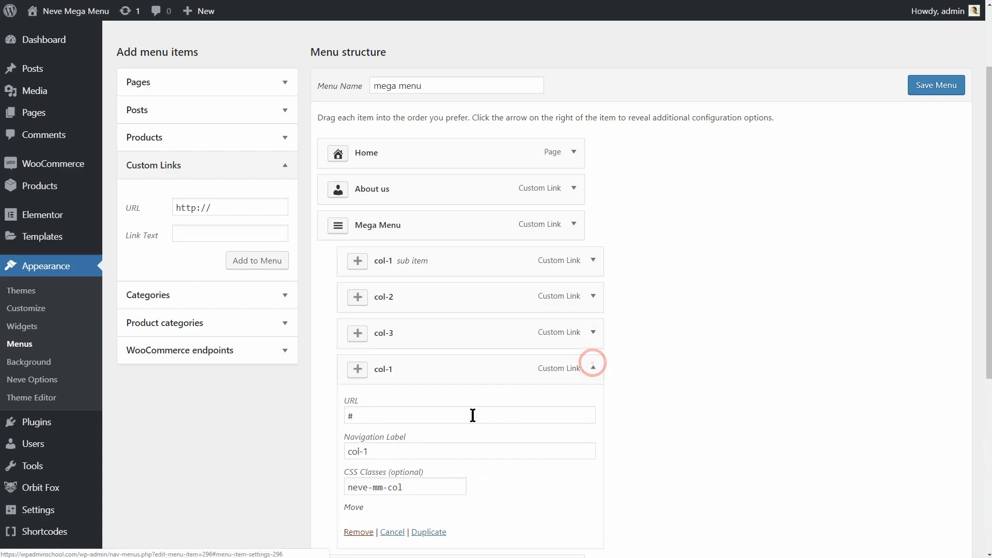
click(391, 450)
key(BackSpace)
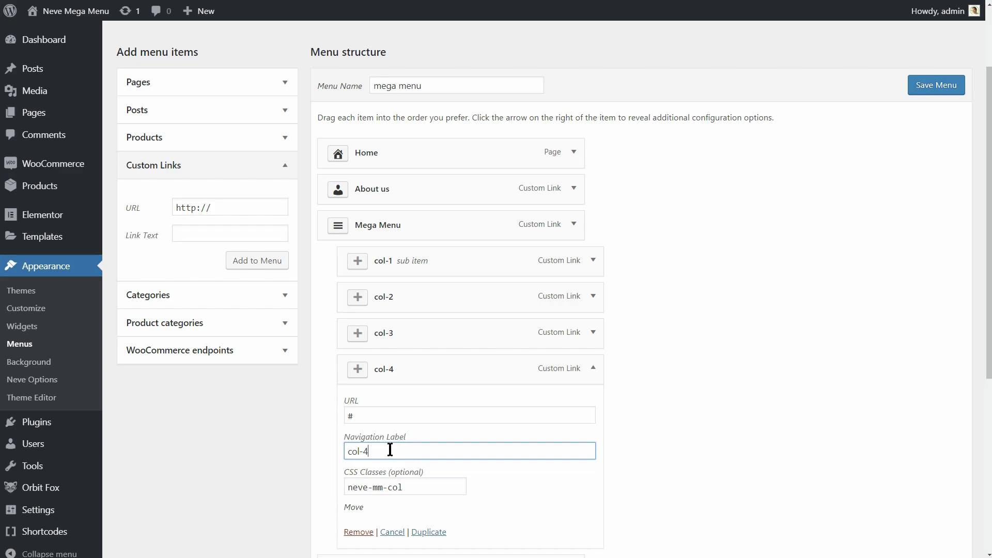
click(593, 369)
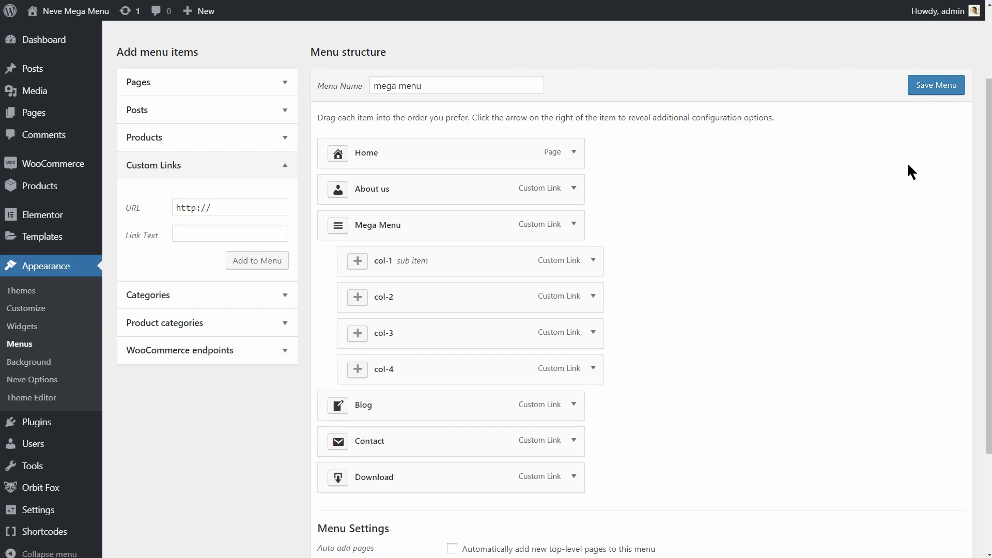
- Save the menu and preview the Mega Menu dropdown on the site
click(952, 91)
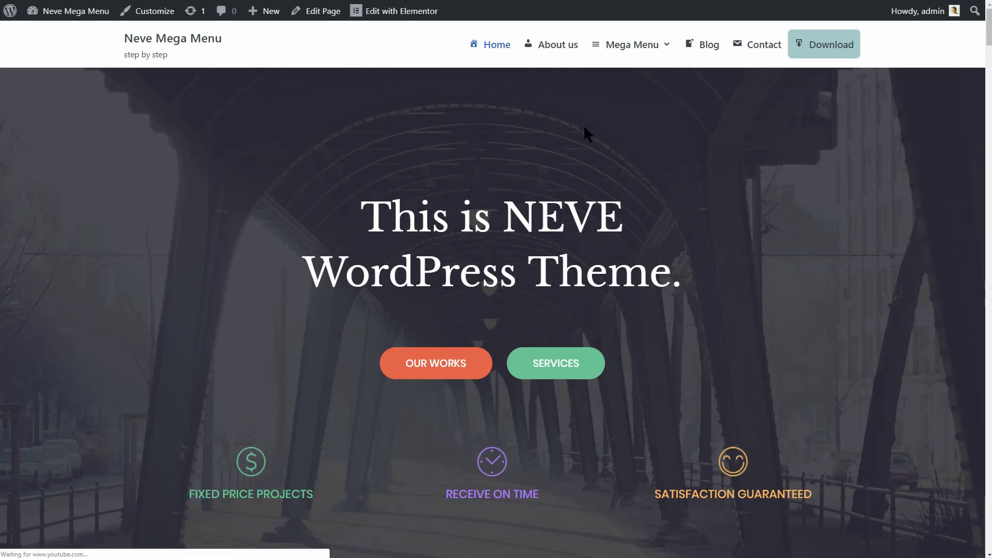
mouse_move(636, 57)
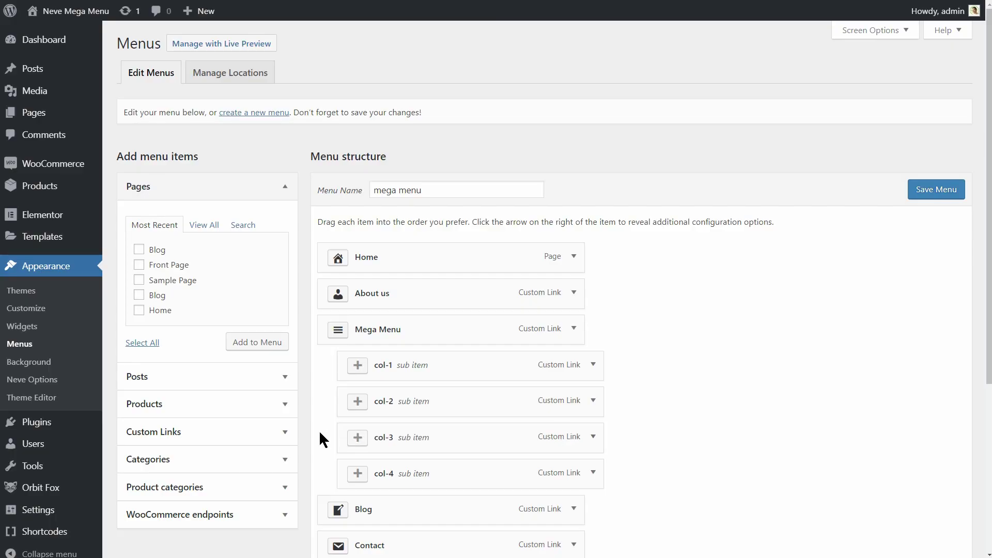
- Add a custom link named 'Category 1' with URL # to the menu
click(286, 434)
triple_click(225, 315)
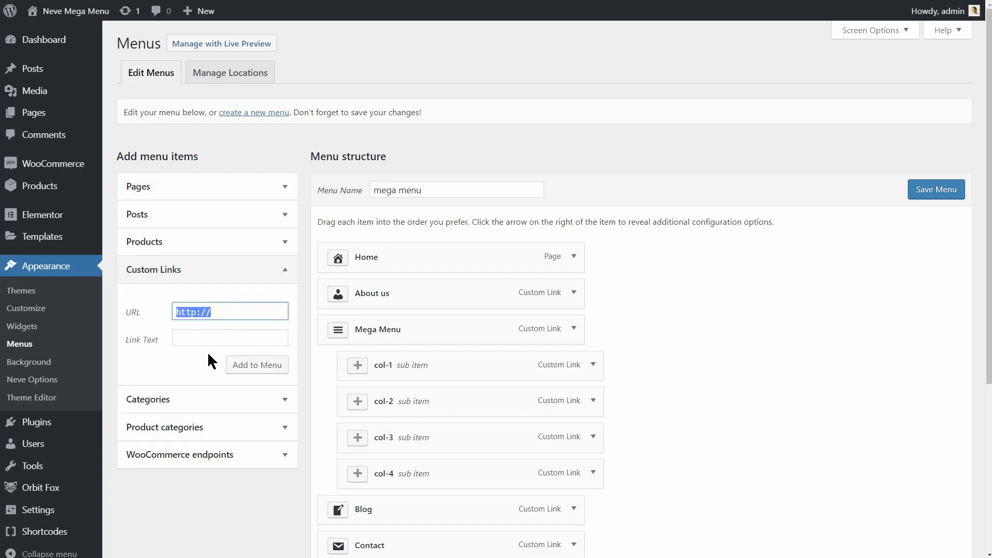
text(#)
click(196, 338)
text(Category 1)
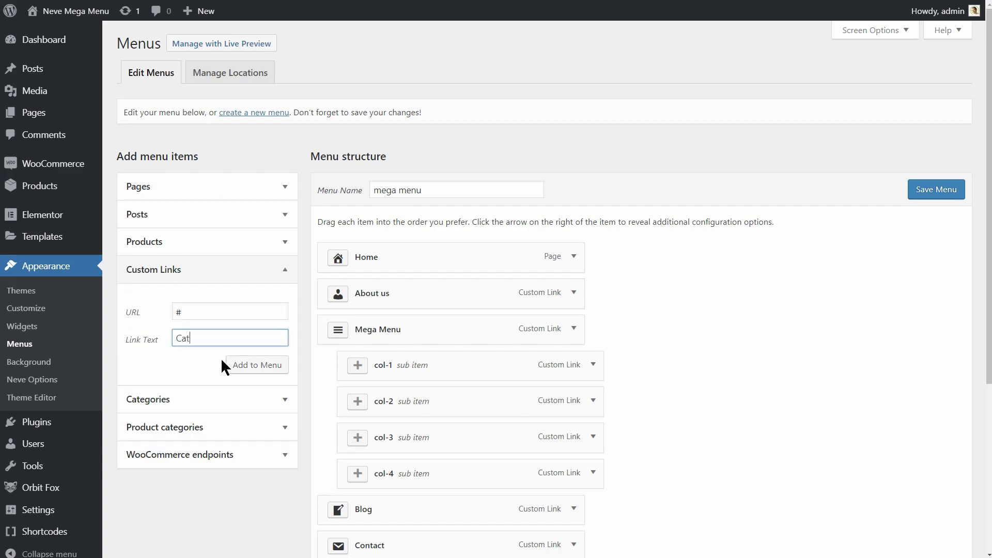
click(259, 368)
- Rename the Category 1 copies' navigation labels to Category 2, Category 3 and Category 4
scroll(574, 266, down, 8)
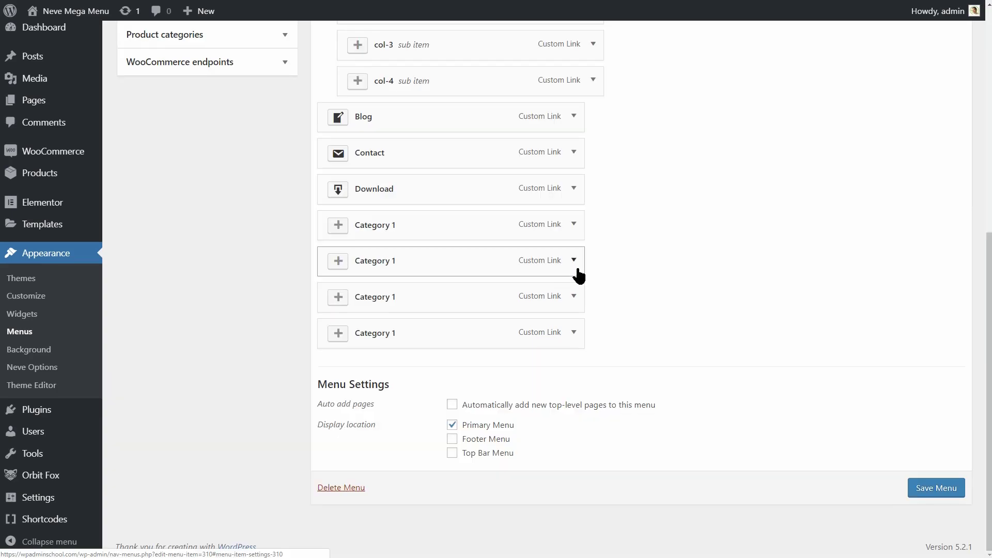
click(574, 261)
double_click(369, 316)
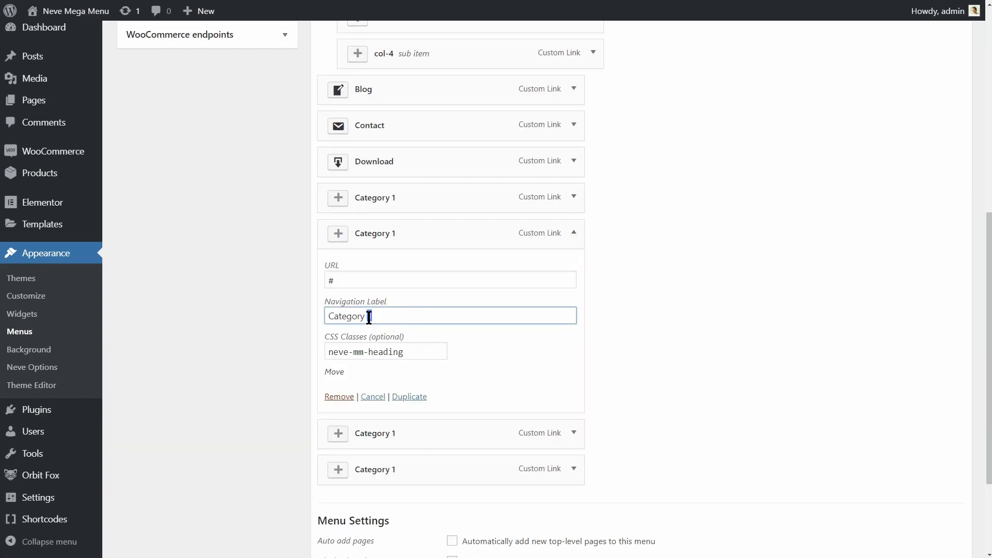
click(572, 235)
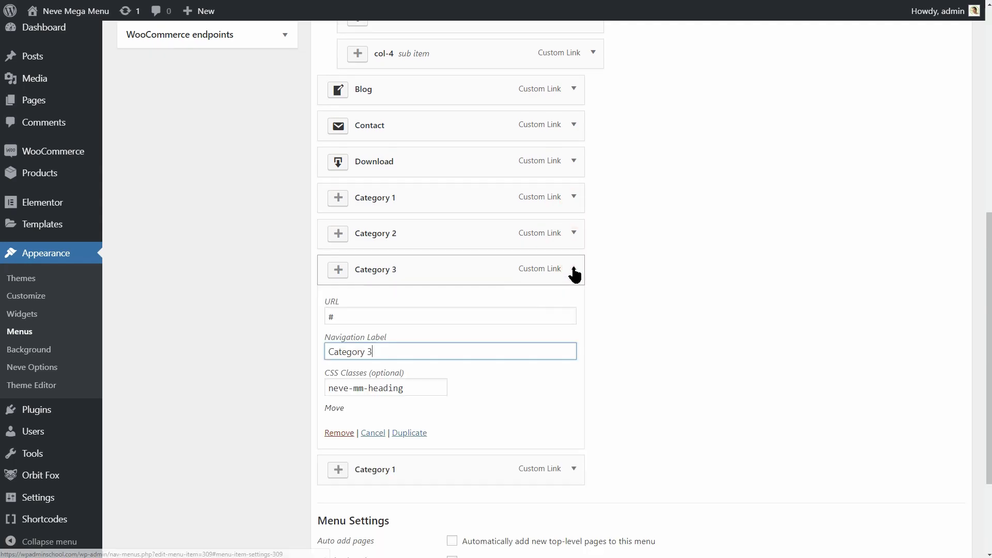
click(575, 271)
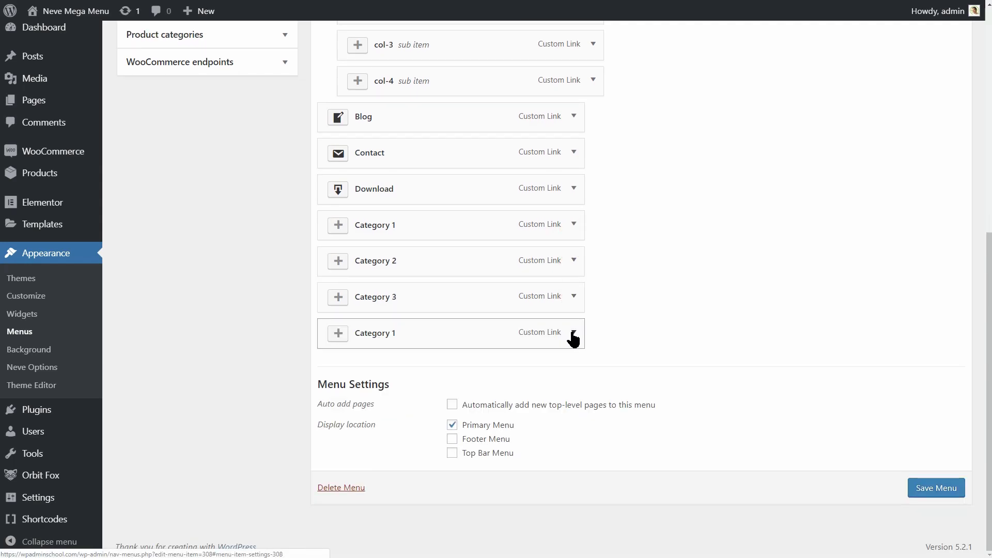
click(573, 333)
click(378, 388)
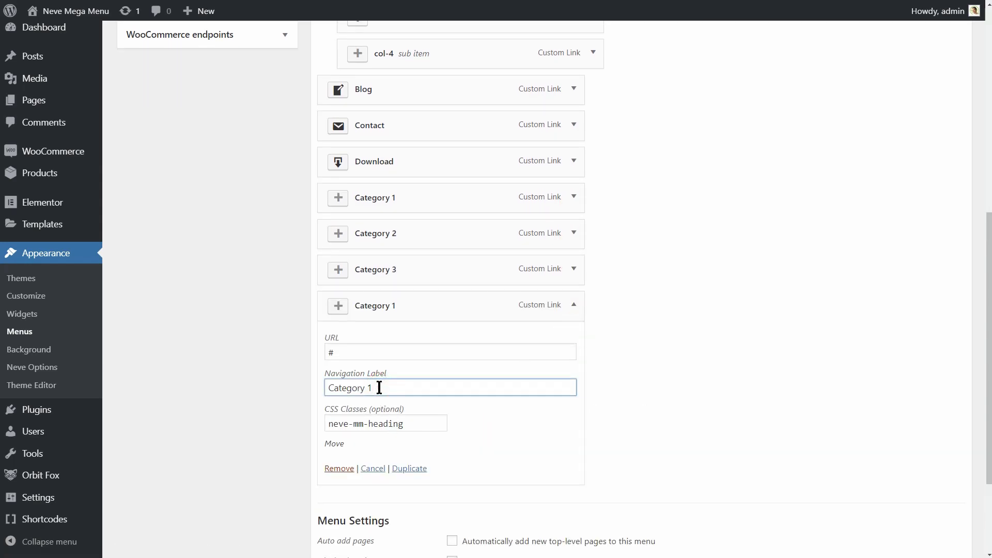
text(4)
click(573, 306)
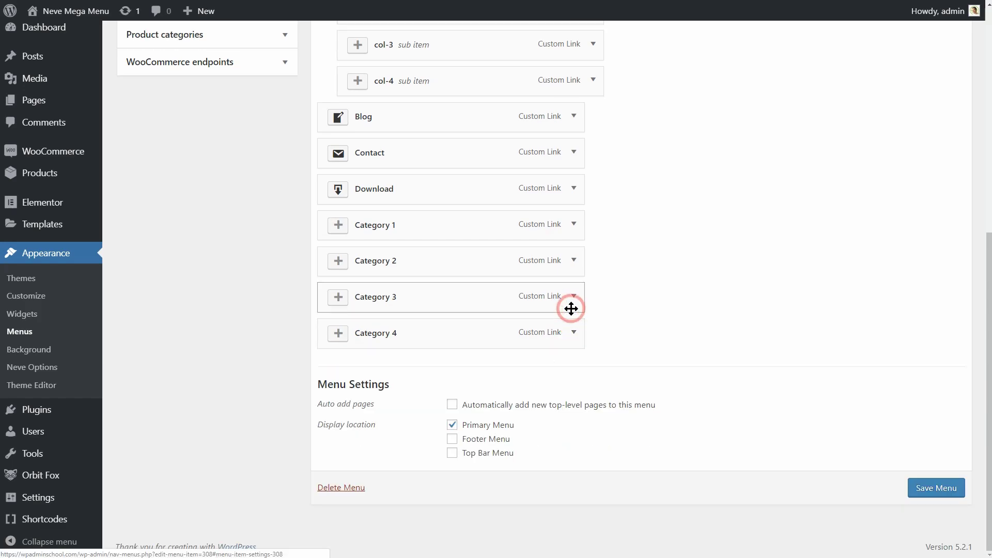
- Copy Category 1's neve-mm-heading CSS class from its settings
scroll(749, 250, up, 2)
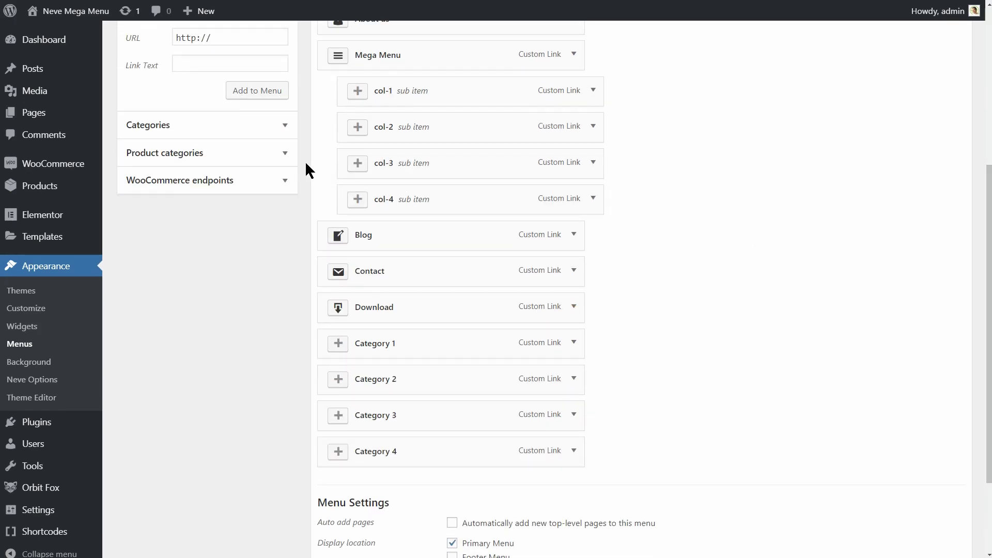
click(286, 153)
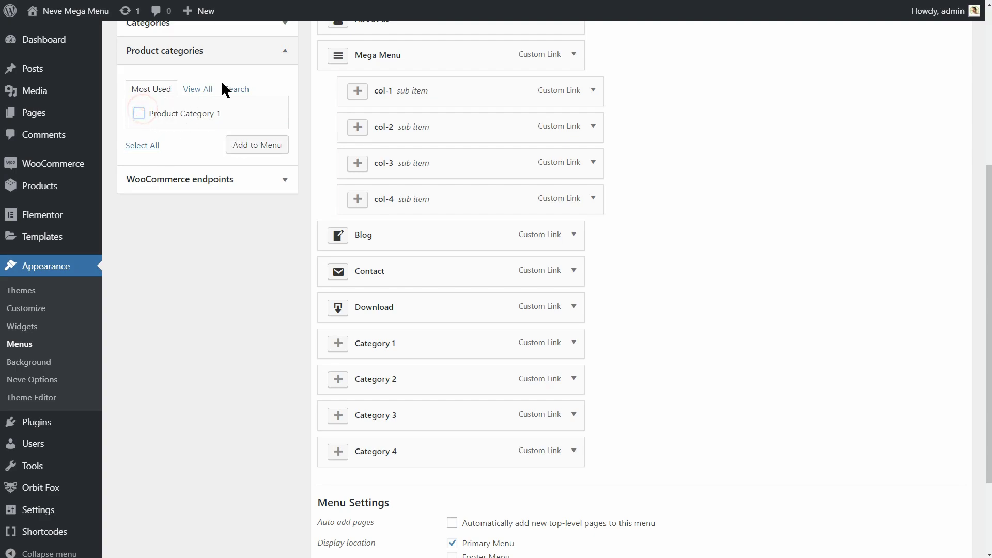
click(280, 52)
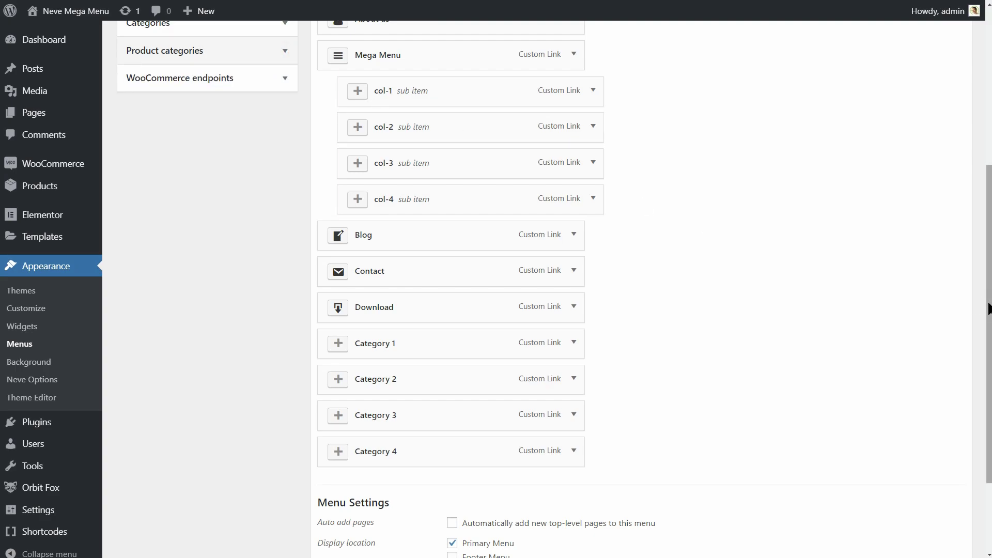
drag(983, 305, 983, 265)
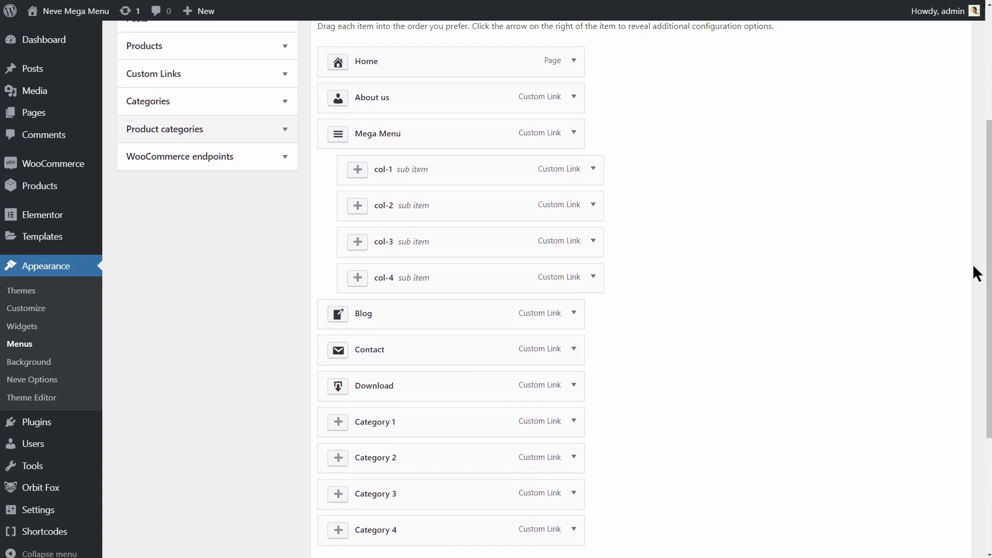
click(575, 422)
scroll(569, 426, down, 2)
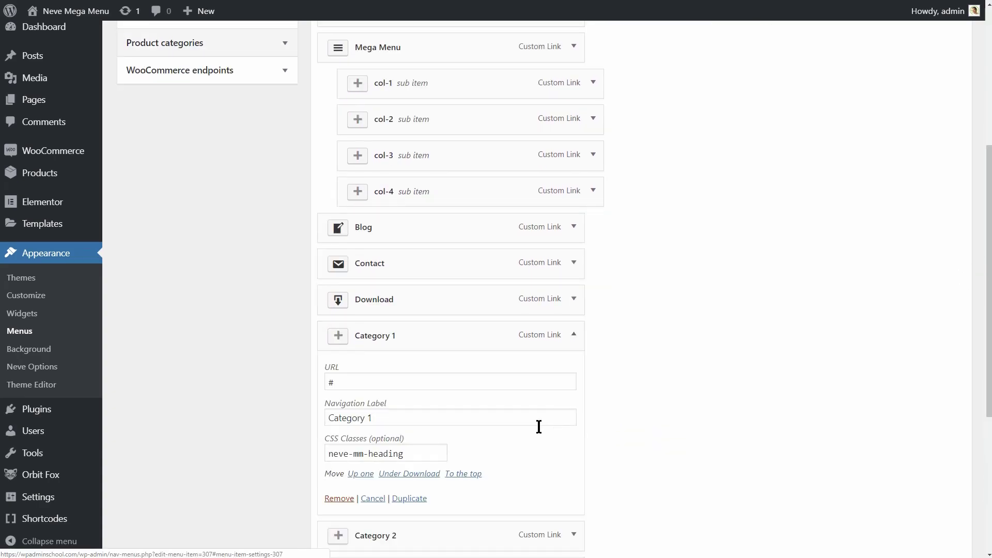
drag(423, 454, 317, 458)
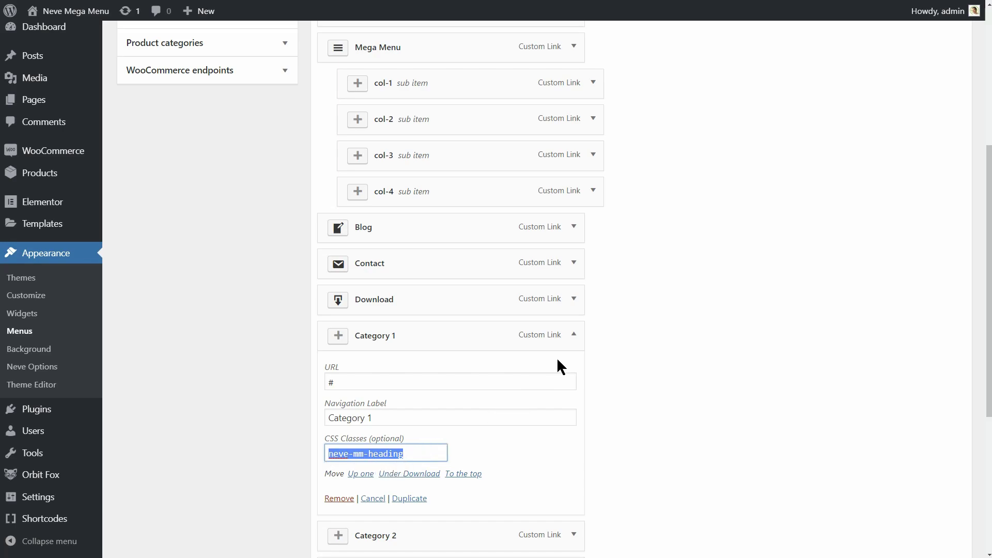
click(574, 334)
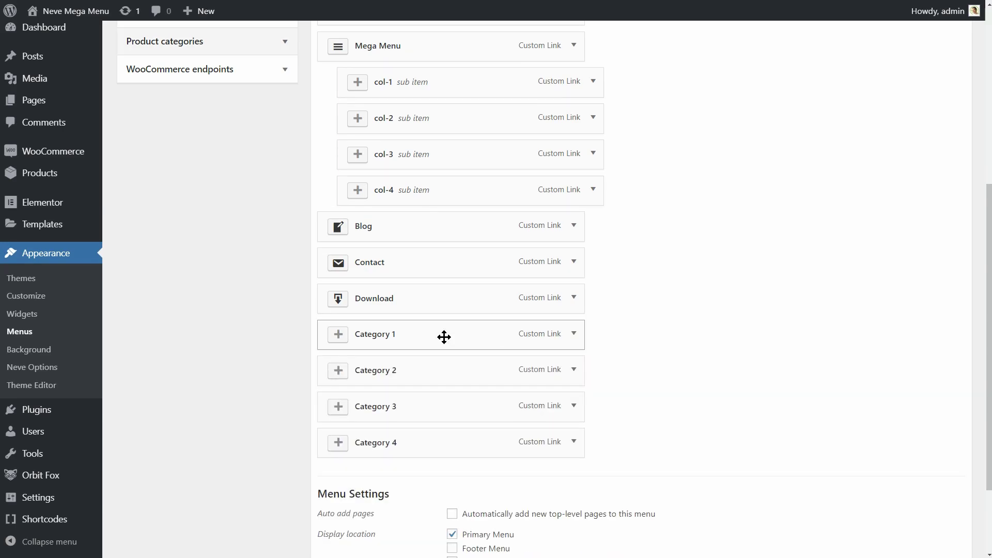
- Nest Category 1, 2, 3 and 4 under col-1, col-2, col-3 and col-4 respectively
drag(444, 337, 486, 113)
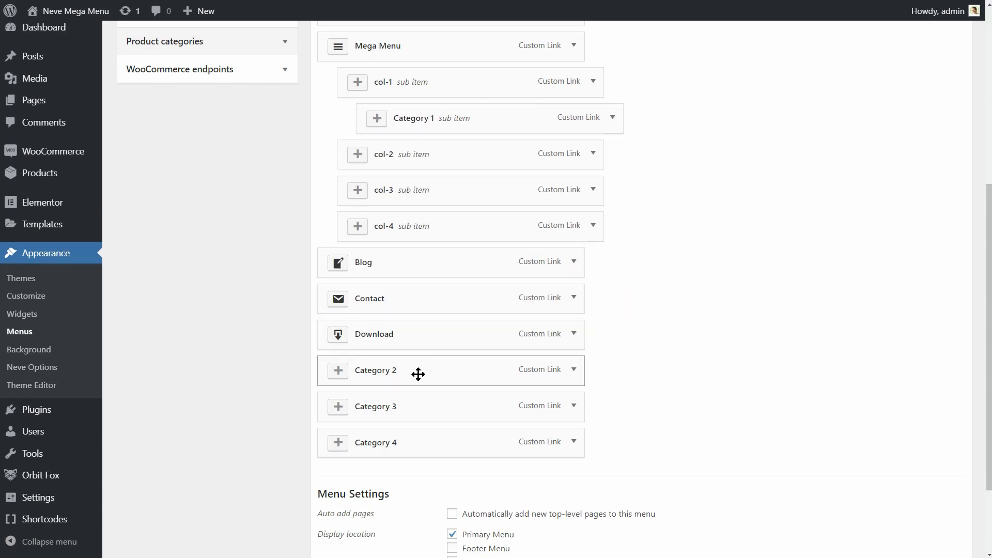
drag(419, 374, 462, 188)
drag(432, 404, 467, 260)
drag(437, 439, 491, 329)
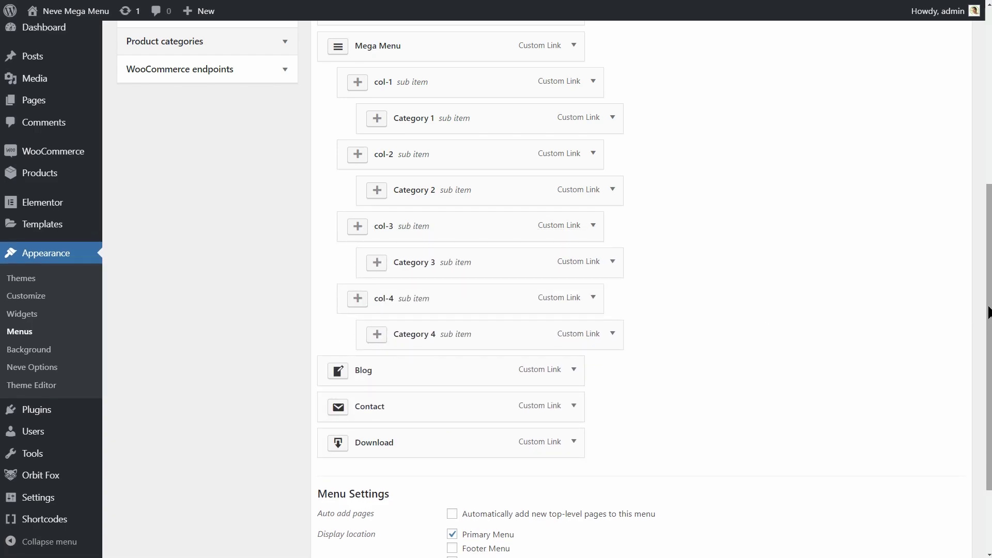
drag(988, 310, 983, 199)
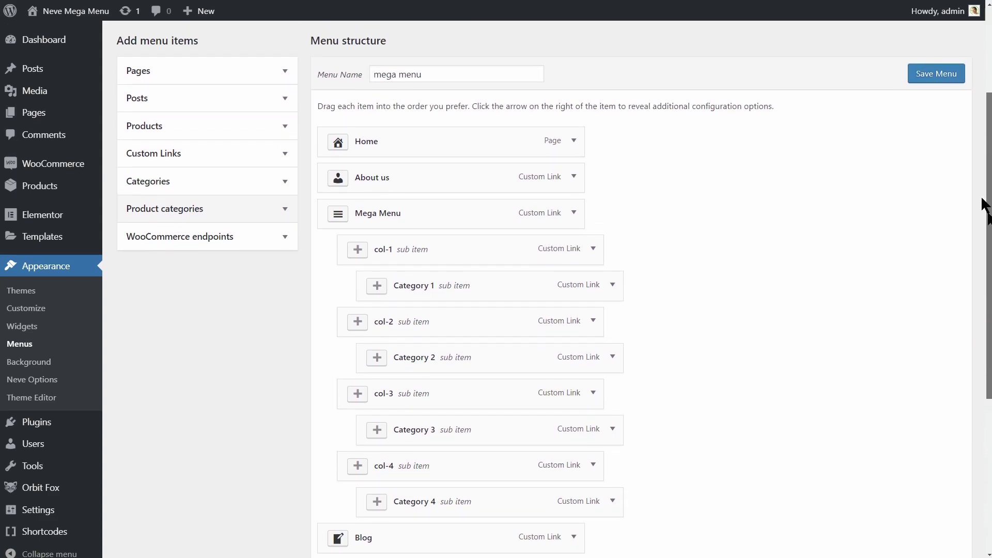
- Save the menu and preview the four Category columns in the site's Mega Menu dropdown
click(930, 77)
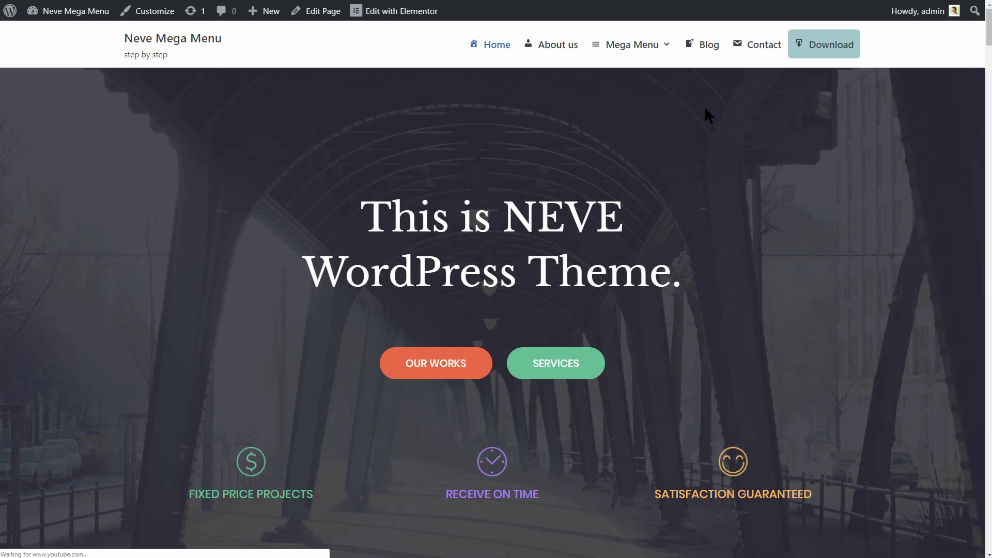
mouse_move(640, 52)
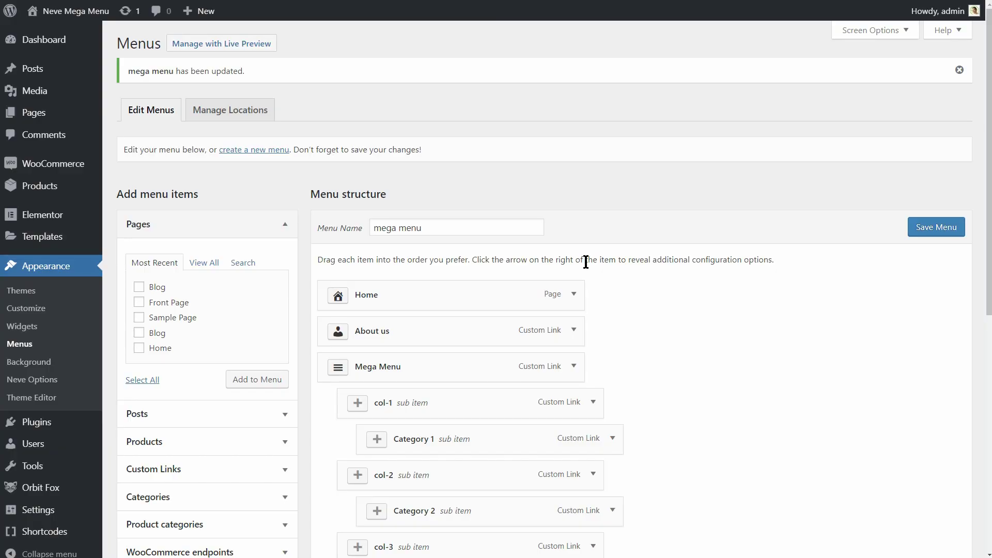
- Add a '#' custom link labelled 'div' and place it under the Category 1 heading
drag(989, 186, 990, 389)
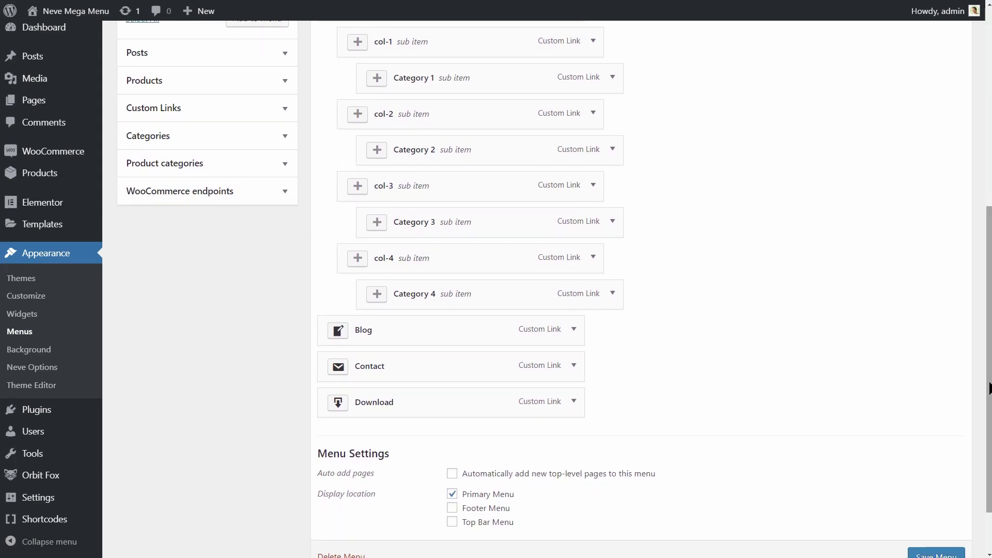
click(284, 110)
scroll(299, 181, up, 3)
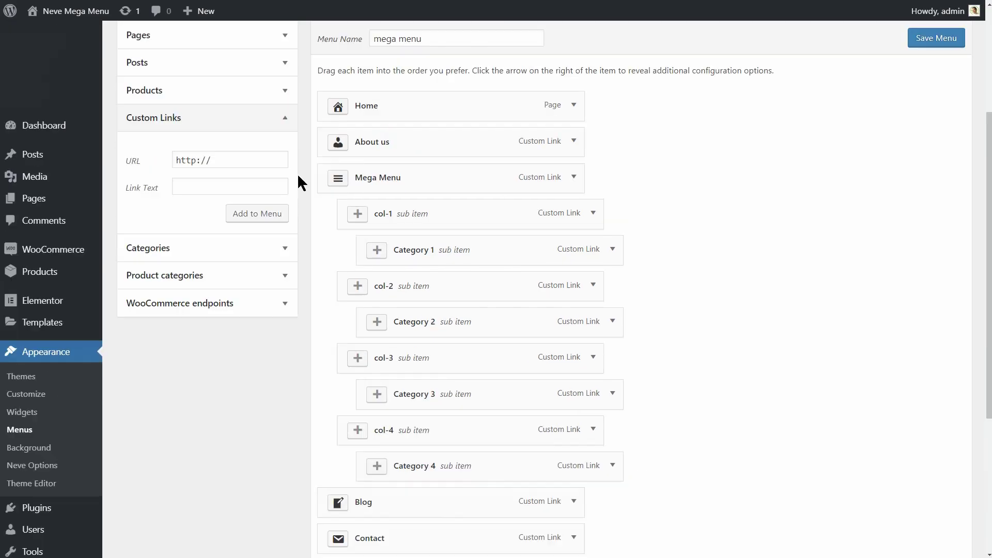
click(220, 160)
text(#)
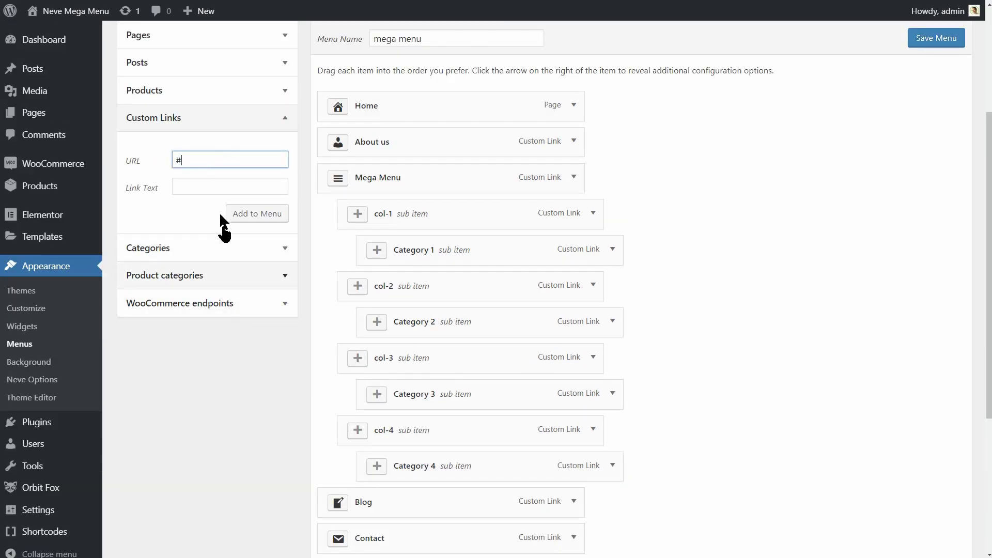
click(195, 186)
text(divider)
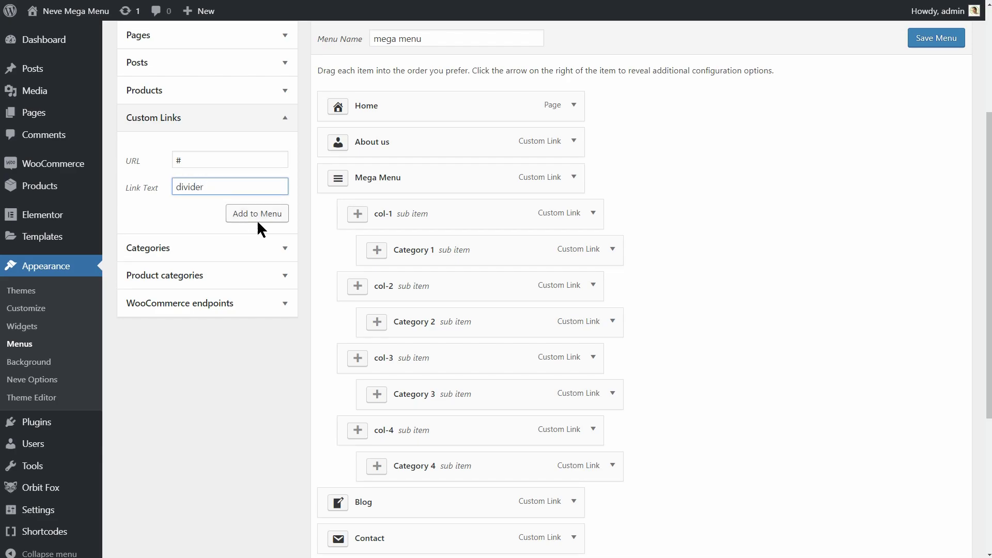
click(258, 216)
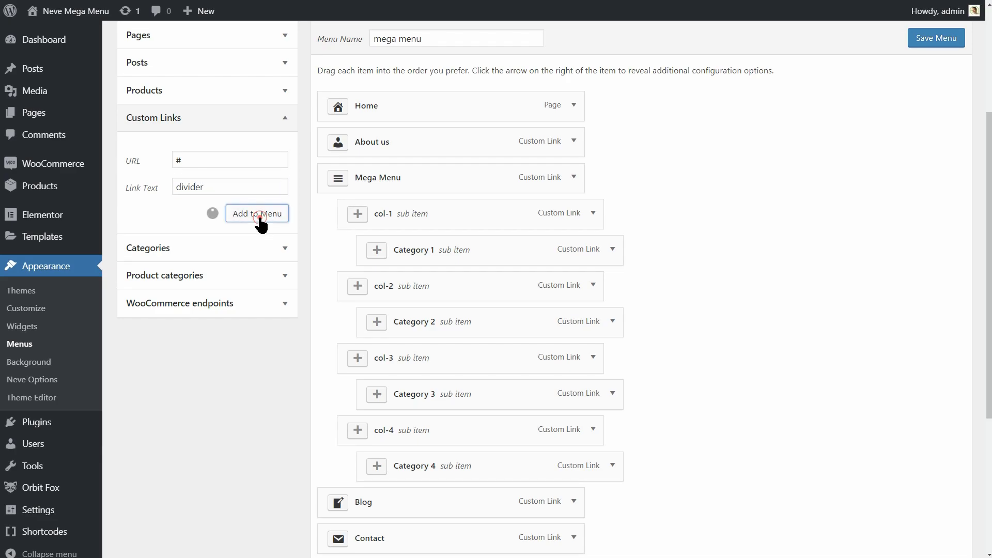
scroll(988, 236, down, 2)
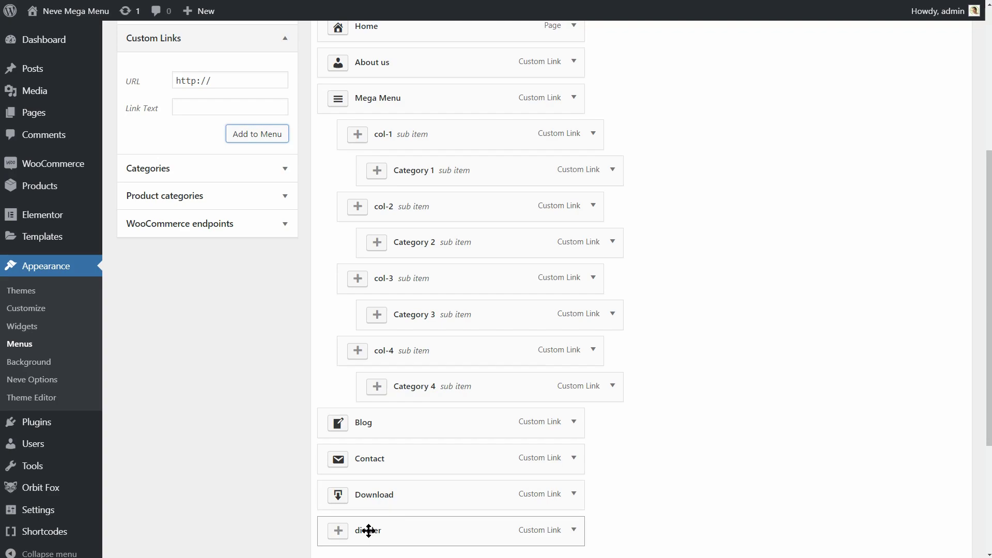
drag(368, 529, 407, 207)
- Duplicate the divider item to make three extra copies
click(613, 205)
click(447, 369)
double_click(447, 369)
click(613, 206)
- Move the divider copies under Category 2, Category 3 and Category 4 as sub items
scroll(986, 233, down, 2)
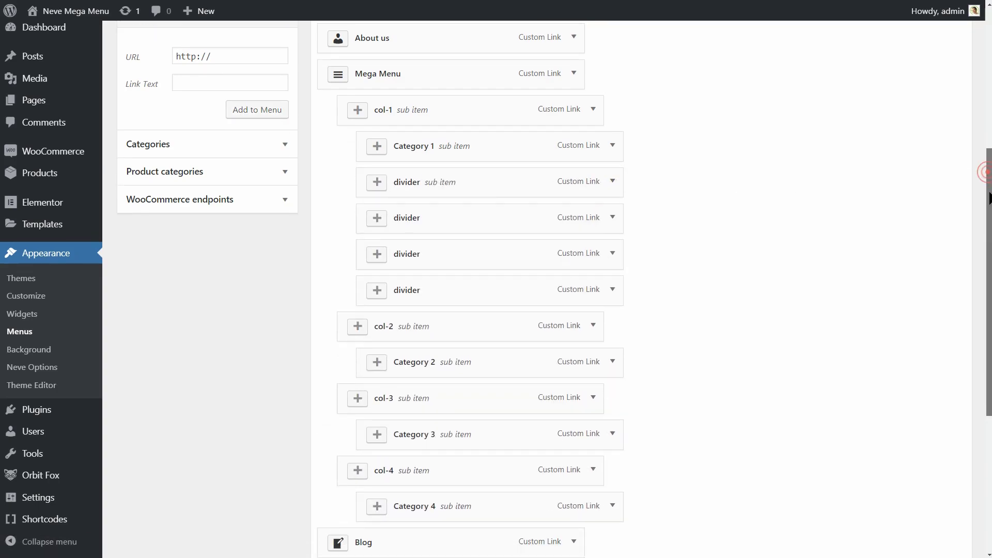
drag(455, 155, 446, 299)
drag(523, 186, 518, 370)
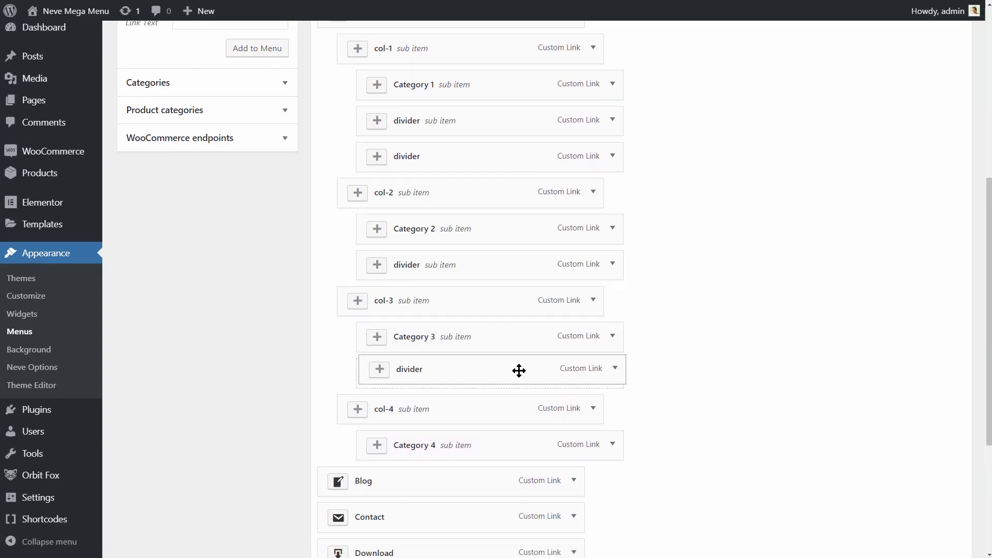
drag(517, 120, 541, 444)
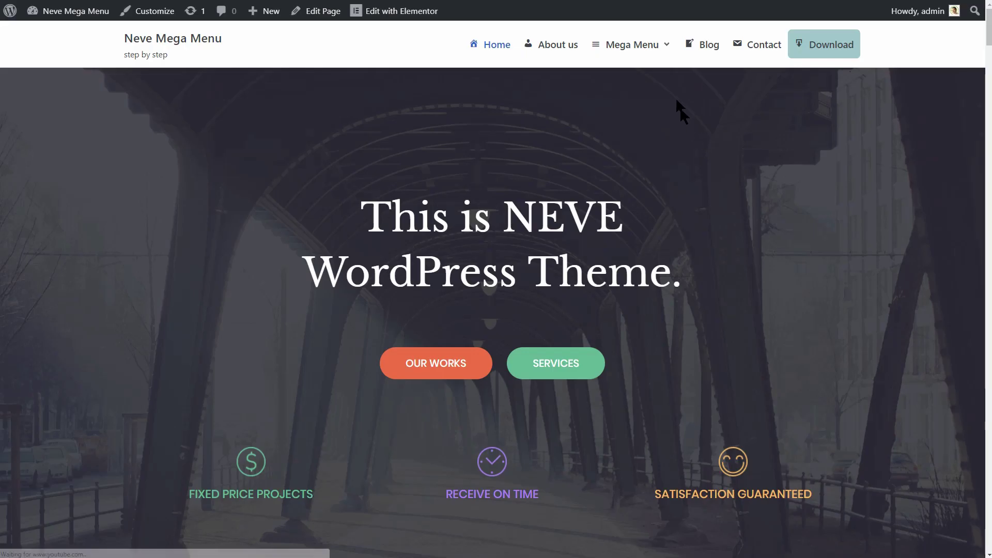
mouse_move(648, 48)
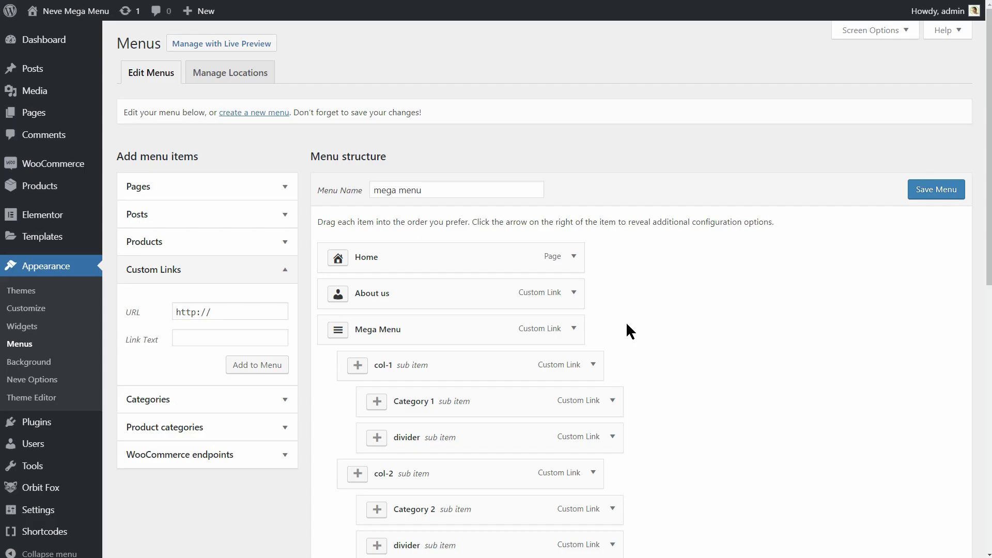
- Add a '#' custom link labelled 'Product' to the menu
click(225, 313)
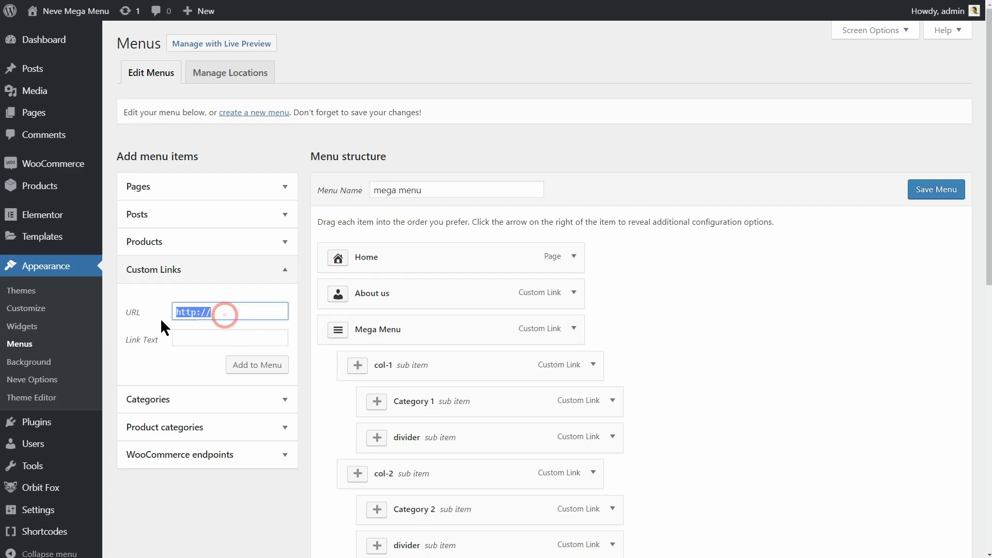
text(#)
click(200, 339)
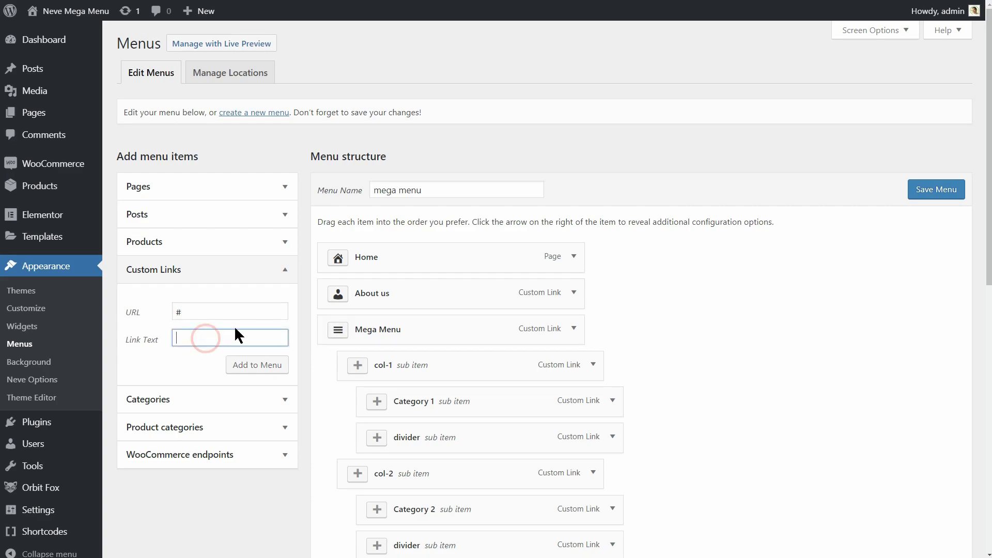
text(Product)
click(261, 246)
click(262, 250)
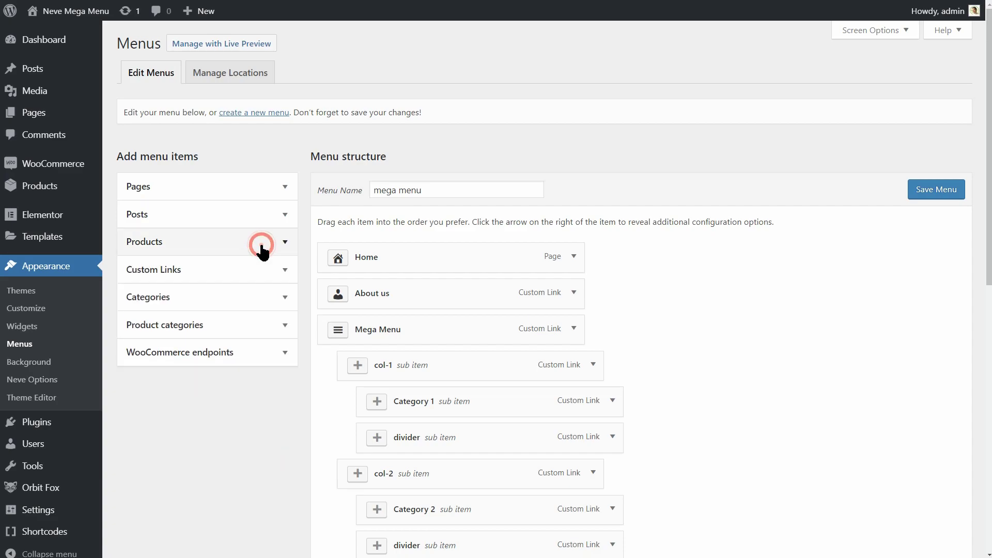
click(259, 271)
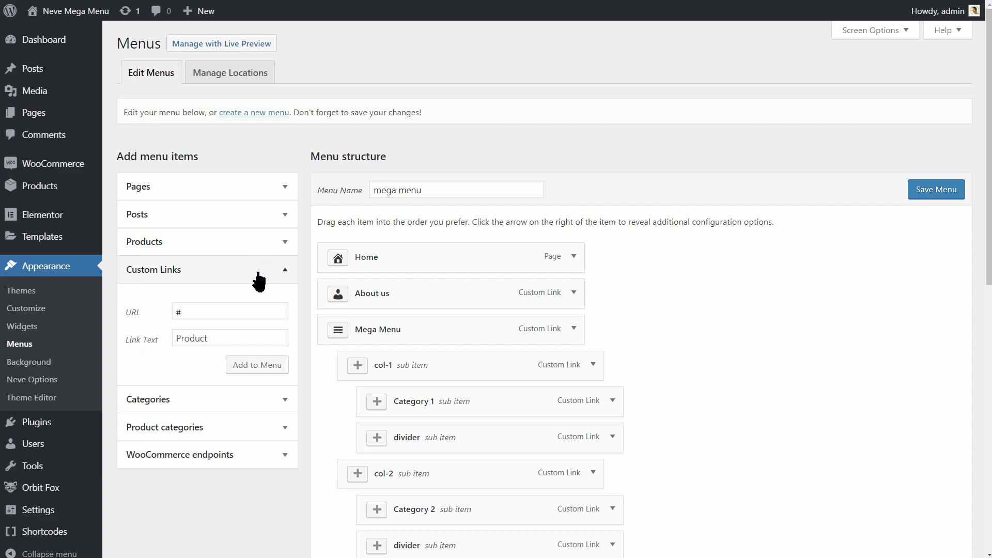
click(266, 369)
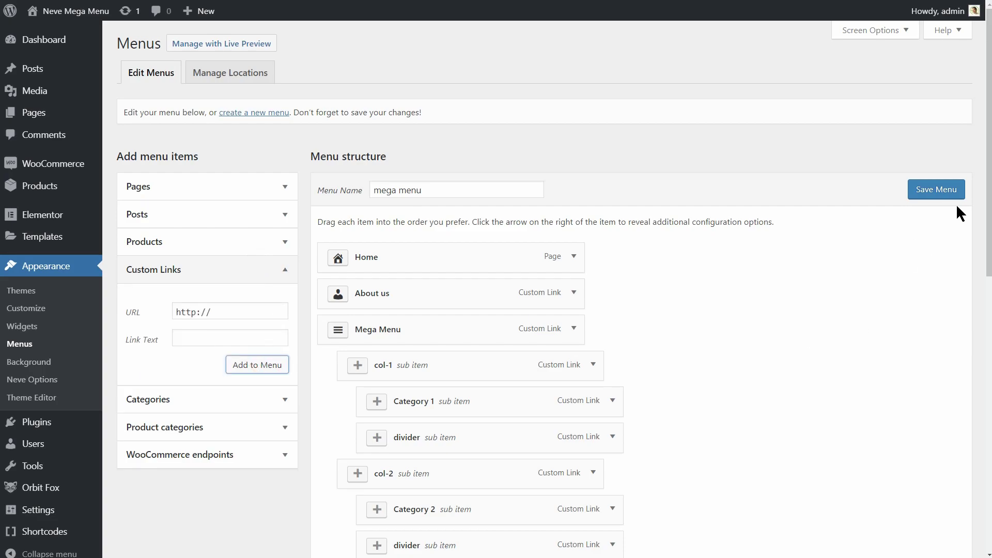
- Place the Product link under the col-1 divider, duplicate it three times, and save the menu
scroll(447, 474, down, 8)
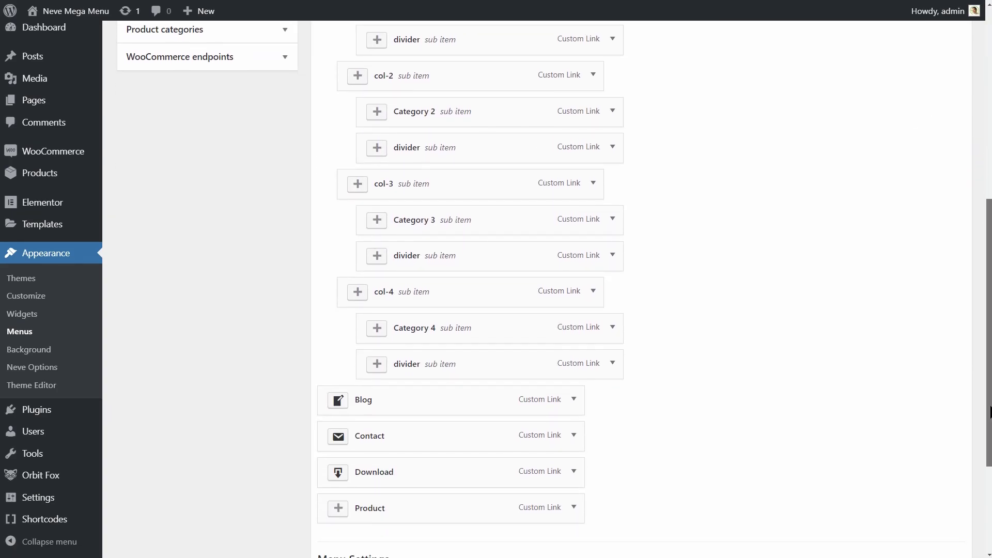
drag(412, 510, 457, 268)
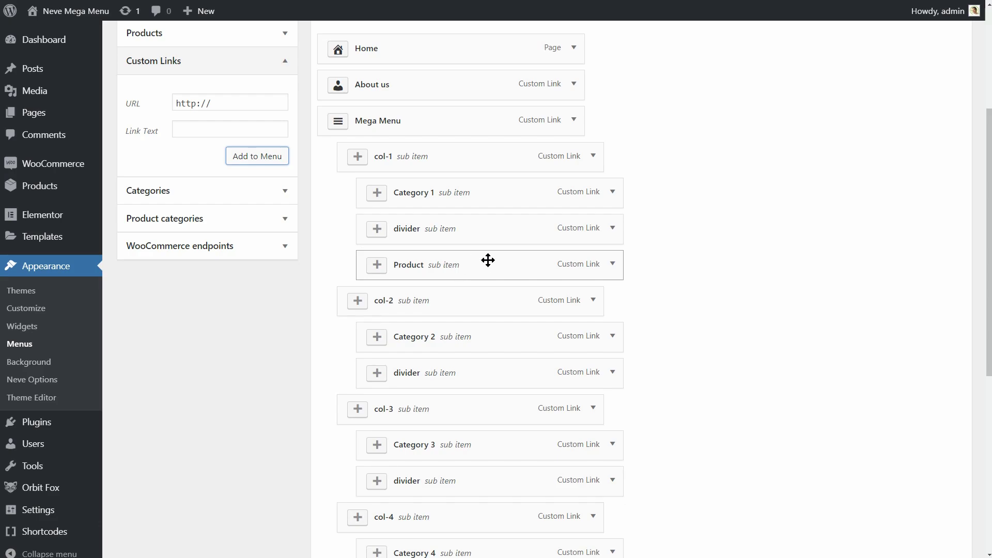
click(611, 266)
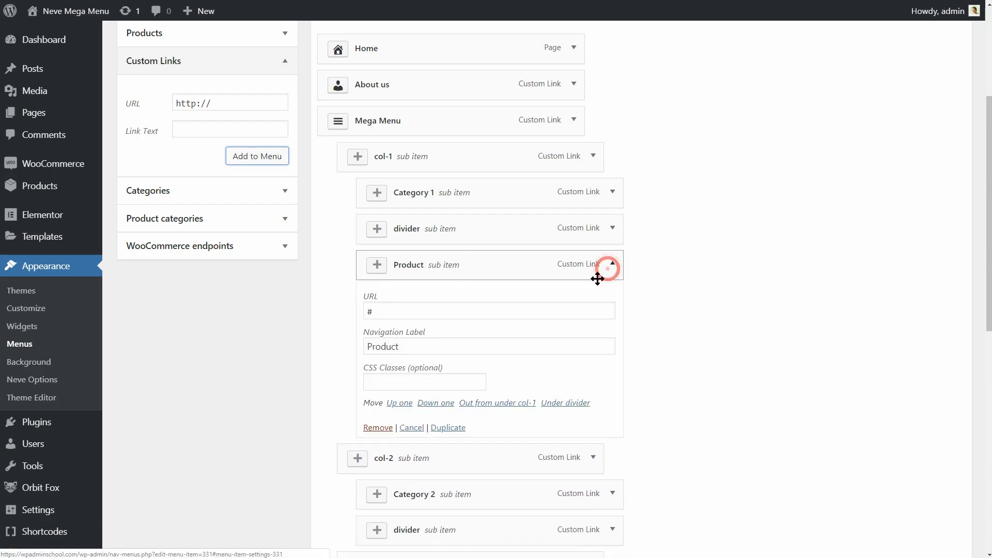
click(448, 428)
click(448, 427)
click(448, 428)
click(612, 263)
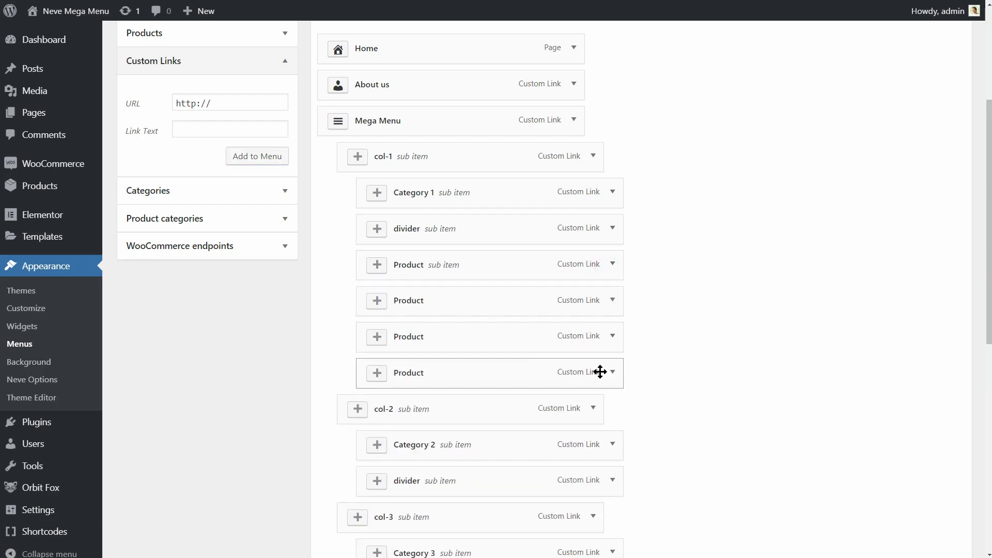
click(611, 372)
scroll(656, 390, down, 20)
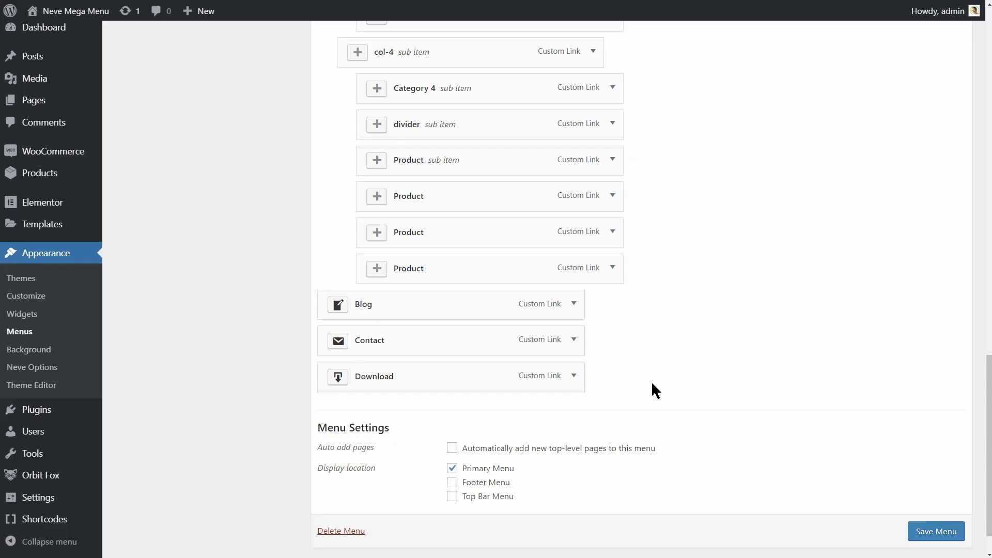
click(920, 533)
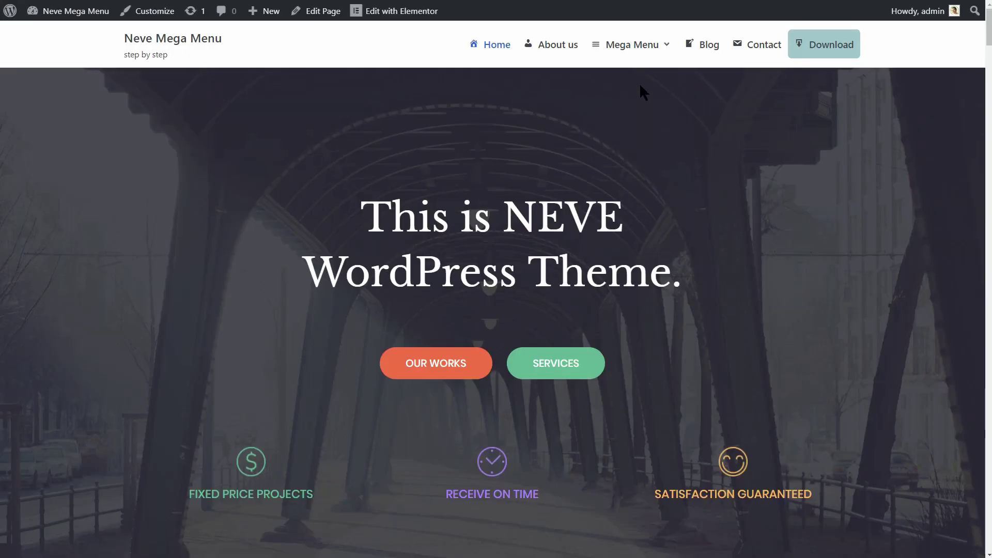
- Preview the Mega Menu dropdown on the front page, showing four Category columns of Products
mouse_move(635, 46)
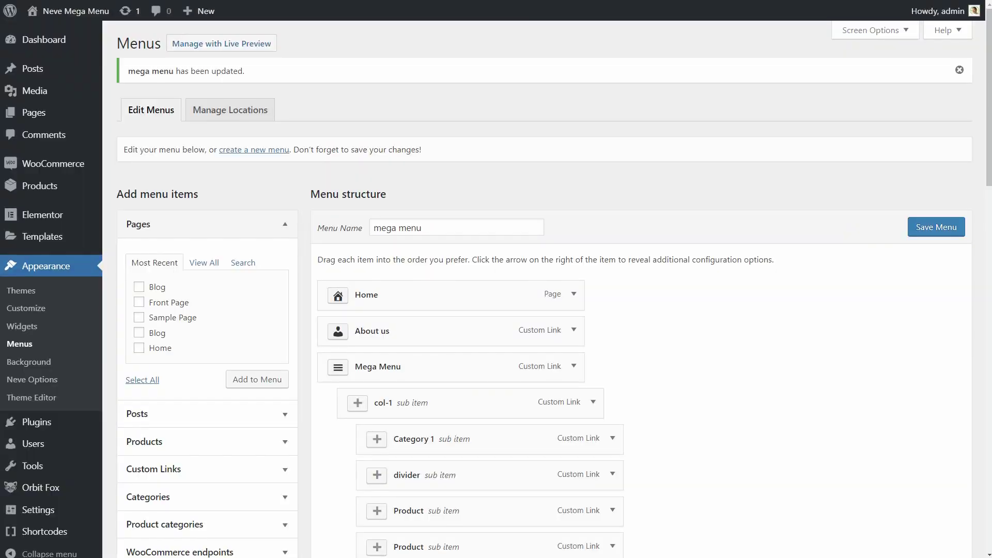
- Give the Category 1 heading a folder icon found by searching 'catego'
scroll(982, 174, down, 4)
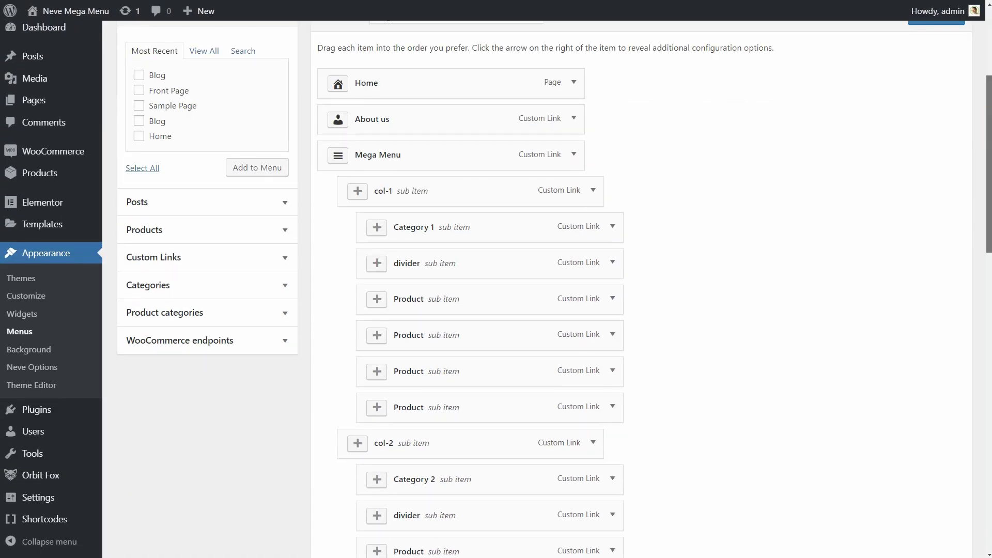
click(378, 228)
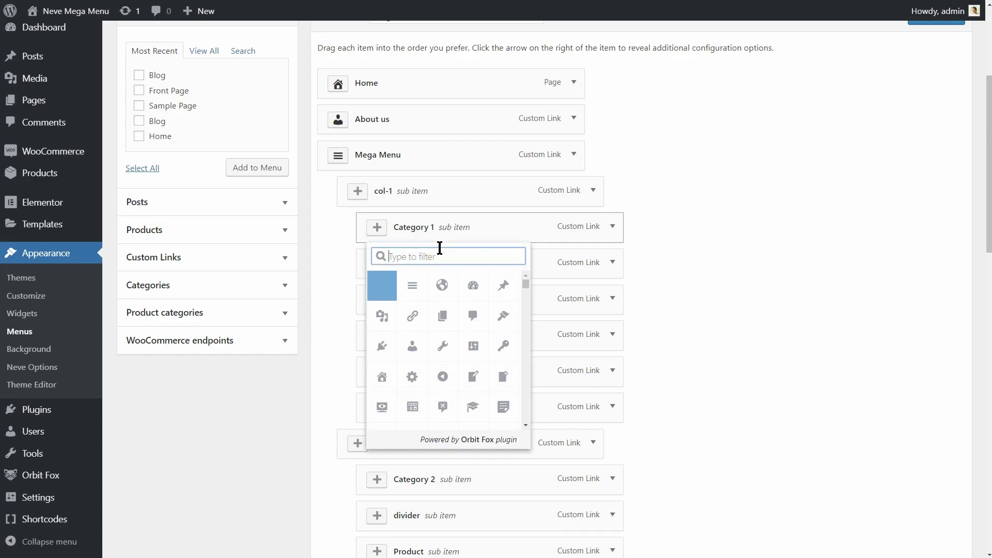
text(catego)
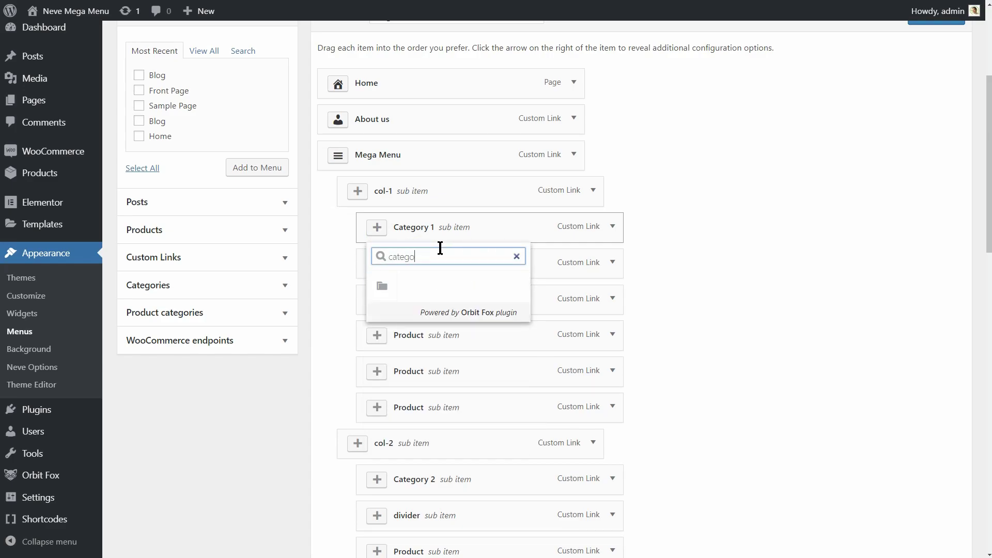
click(387, 287)
- Give two Product links the circled-arrow icon found by searching 'arr', then save the menu
click(376, 301)
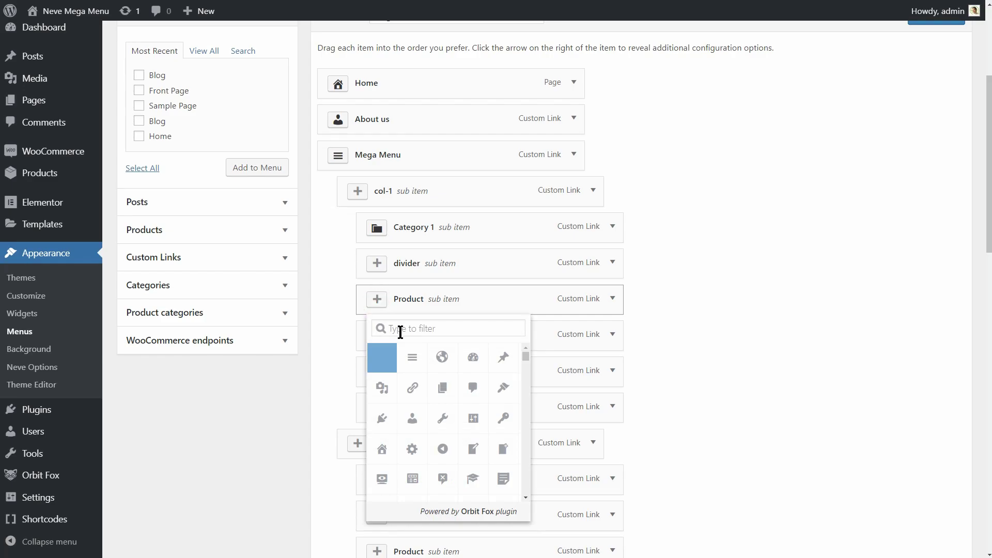
click(403, 330)
text(arrow)
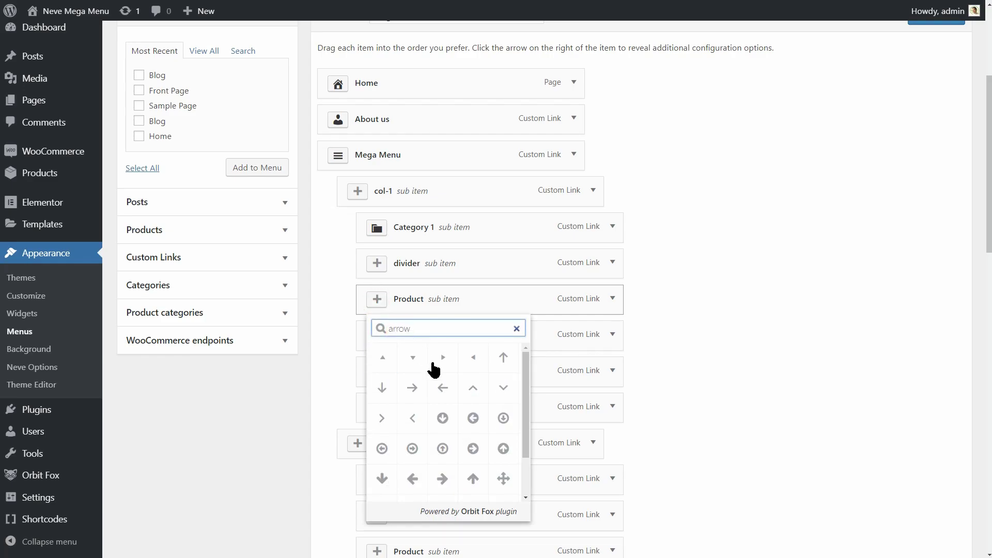
click(472, 419)
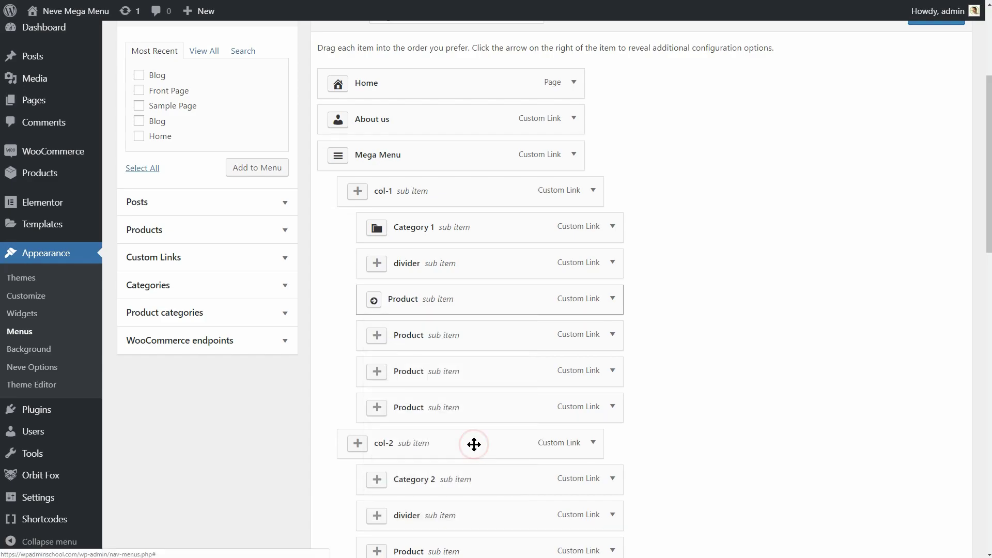
click(379, 340)
click(415, 368)
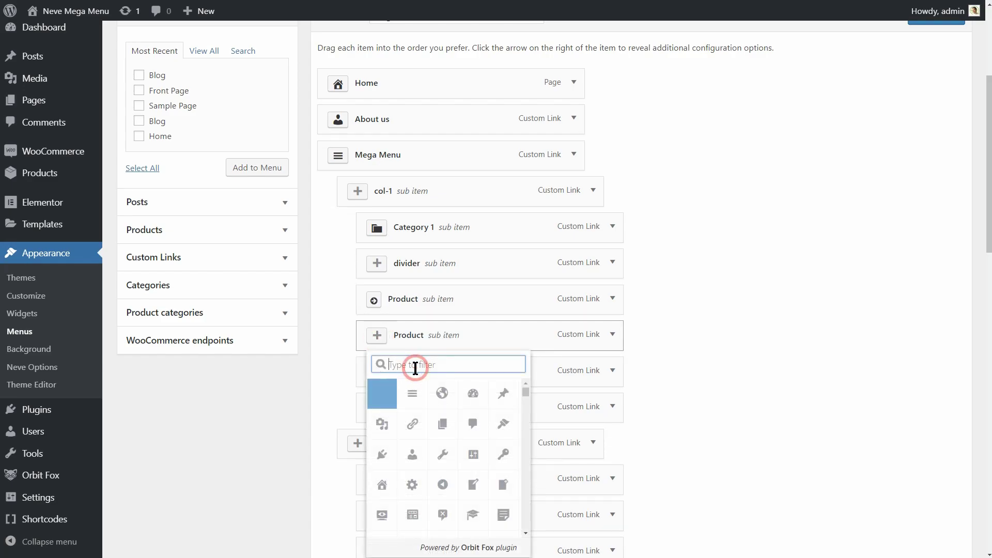
text(arr)
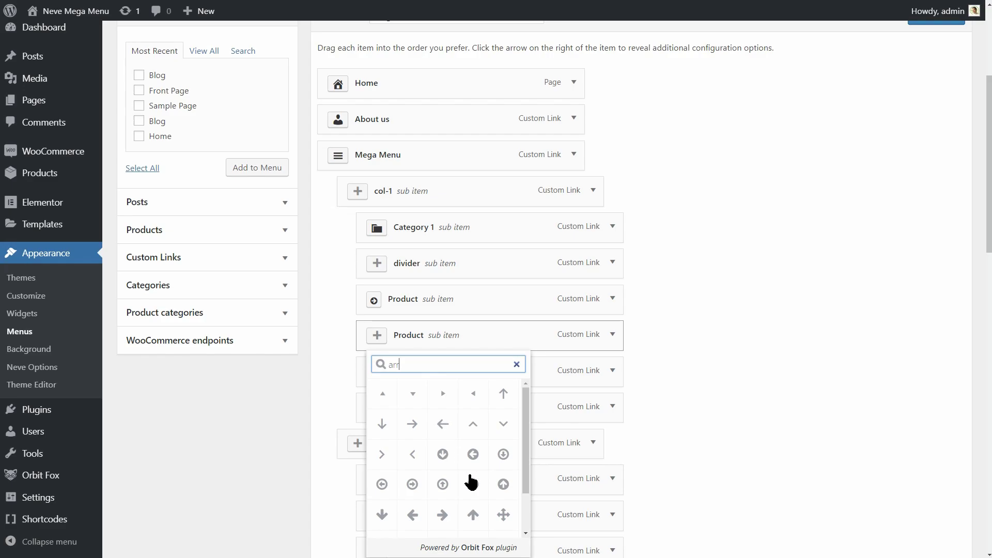
click(473, 485)
scroll(954, 458, down, 12)
scroll(983, 455, down, 4)
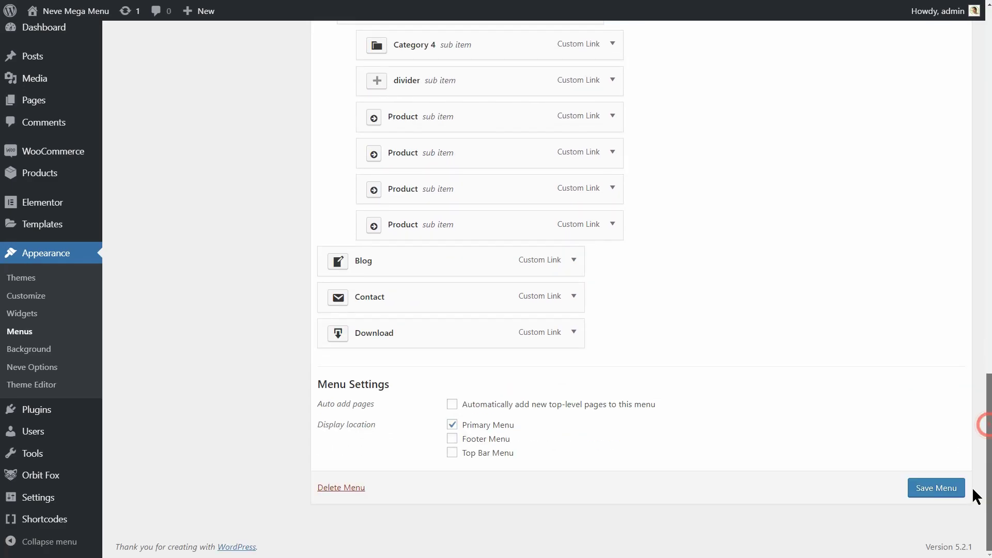
click(933, 498)
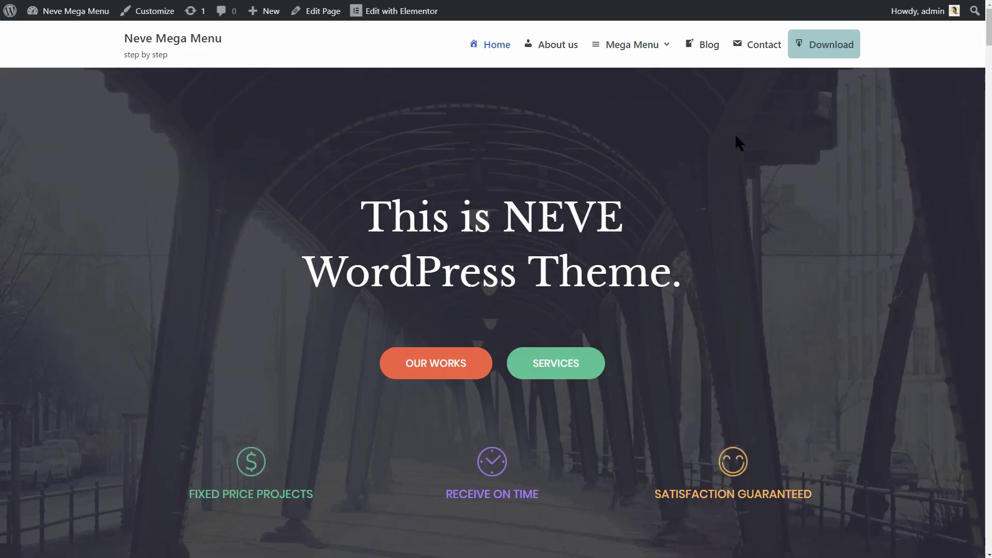
mouse_move(644, 51)
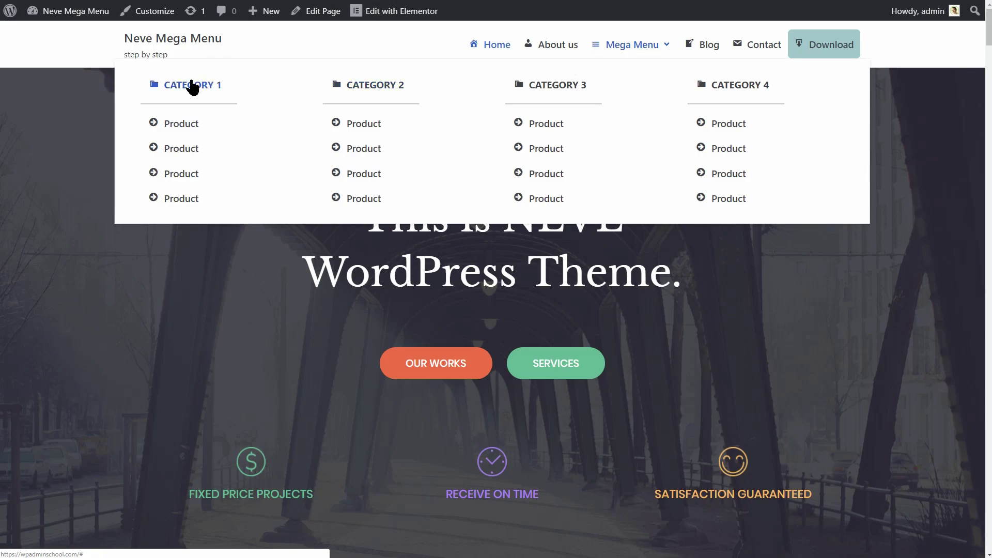